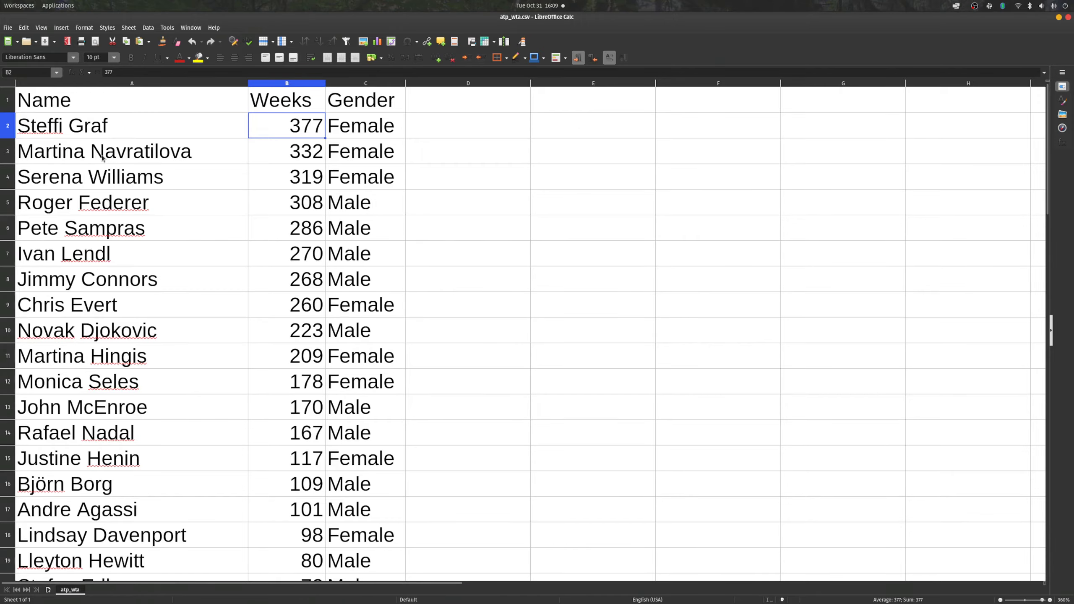
Switch to the Cornerstone editor in Firefox and start the CSV Chart page from scratch
{"action": "key", "text": "super"}
{"action": "left_click", "coordinate": [295, 210]}
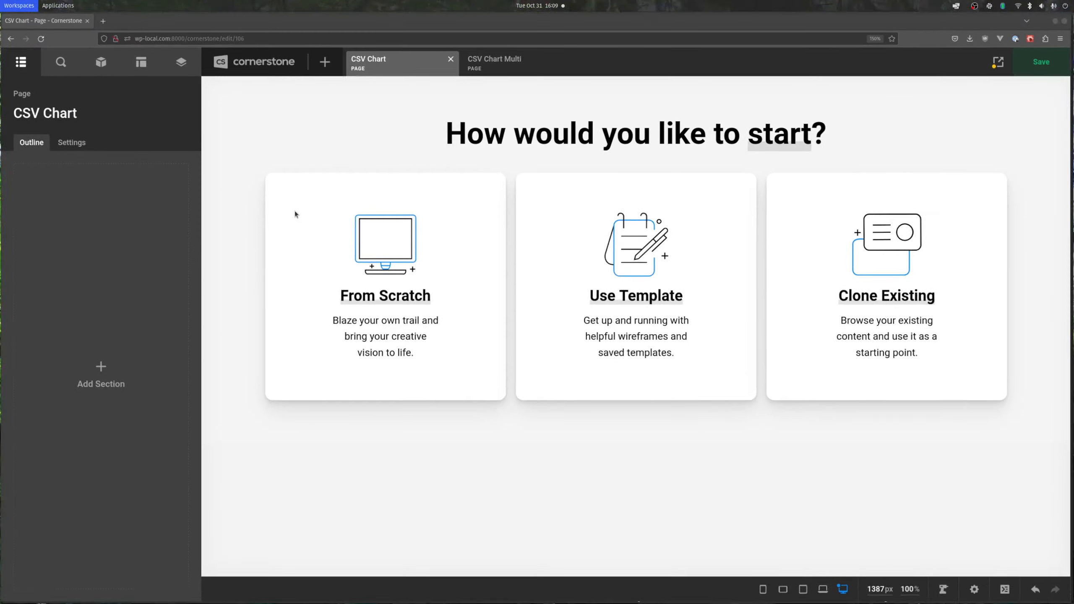
{"action": "left_click", "coordinate": [386, 231]}
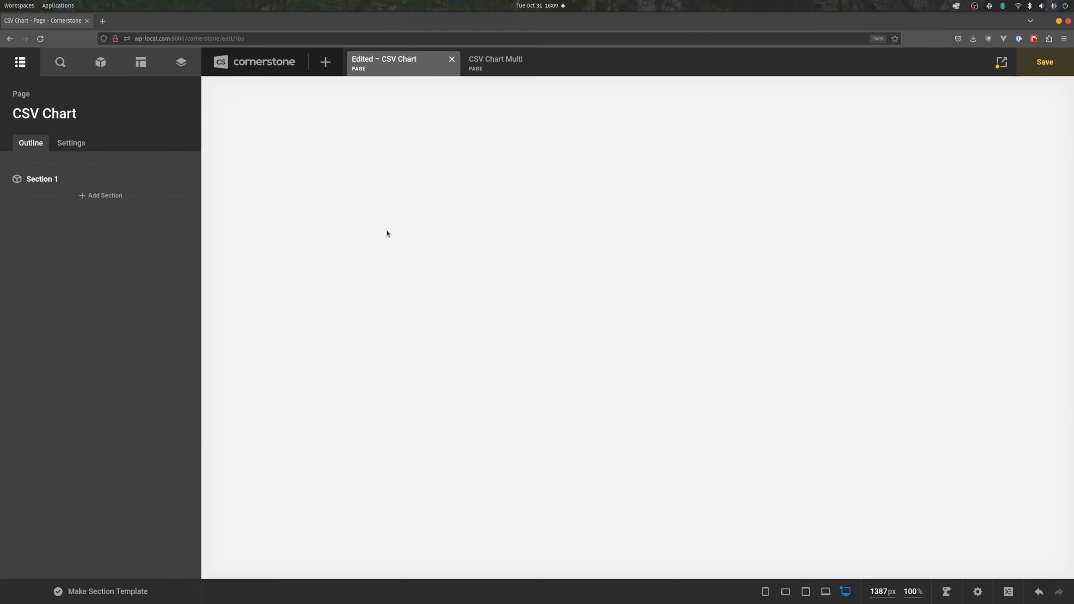
Add a Bar Chart element to Column 1 in the row of Section 1
{"action": "left_click", "coordinate": [588, 178]}
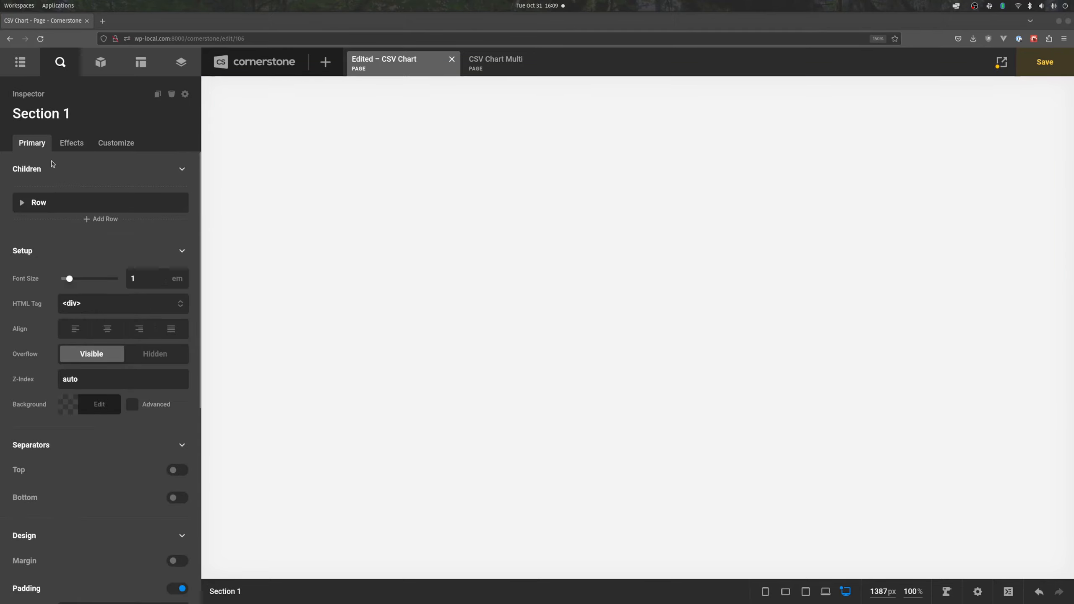
{"action": "left_click", "coordinate": [22, 202]}
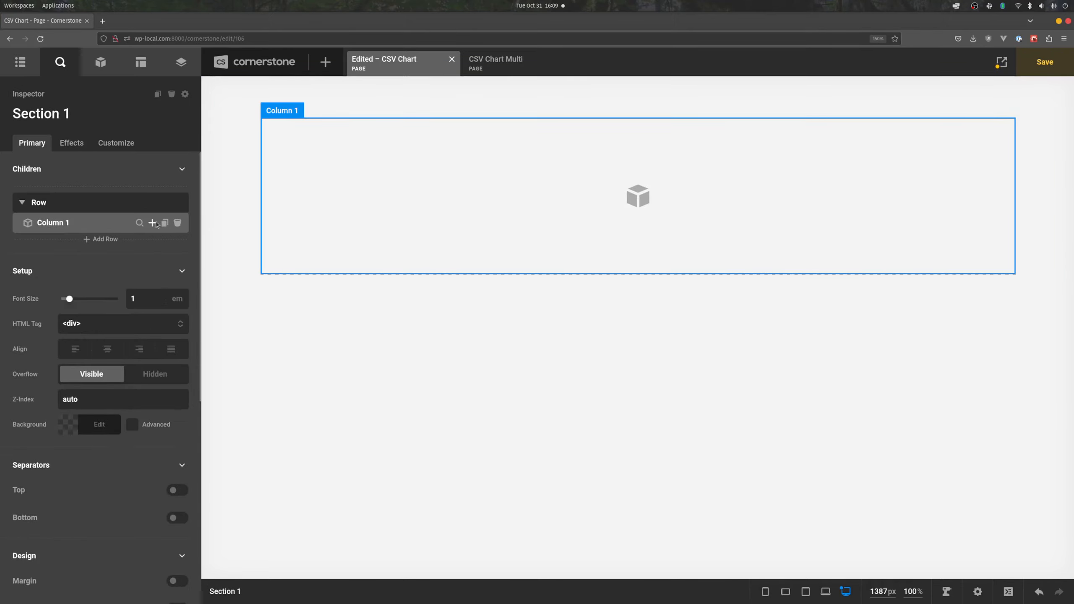
{"action": "left_click", "coordinate": [152, 222]}
{"action": "type", "text": "bar"}
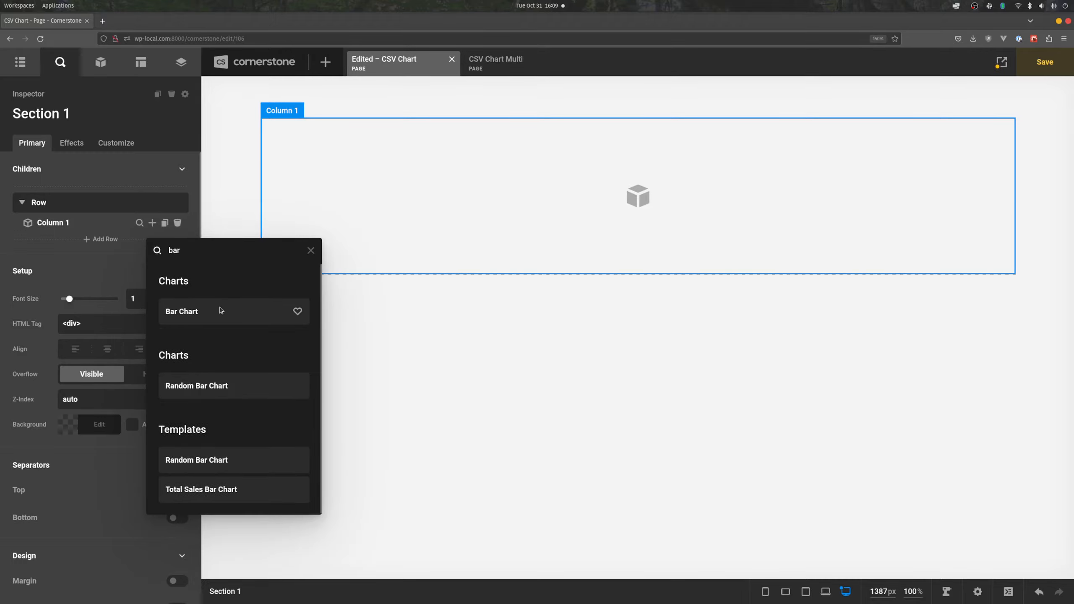
{"action": "left_click", "coordinate": [220, 310]}
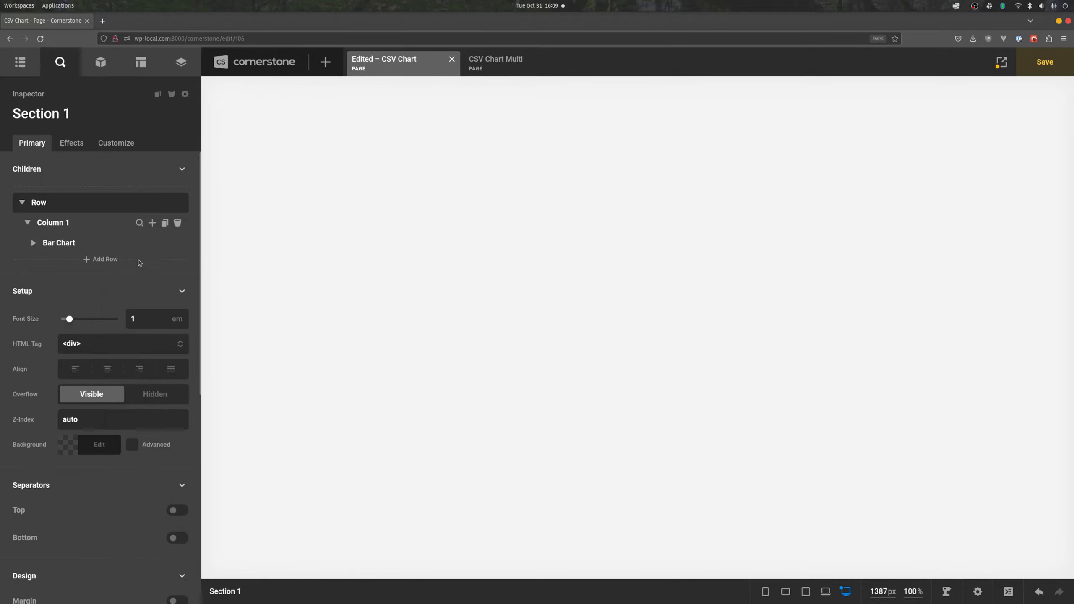
Enable the Looper Provider on the Bar Chart with CSV as its source type
{"action": "left_click", "coordinate": [140, 244]}
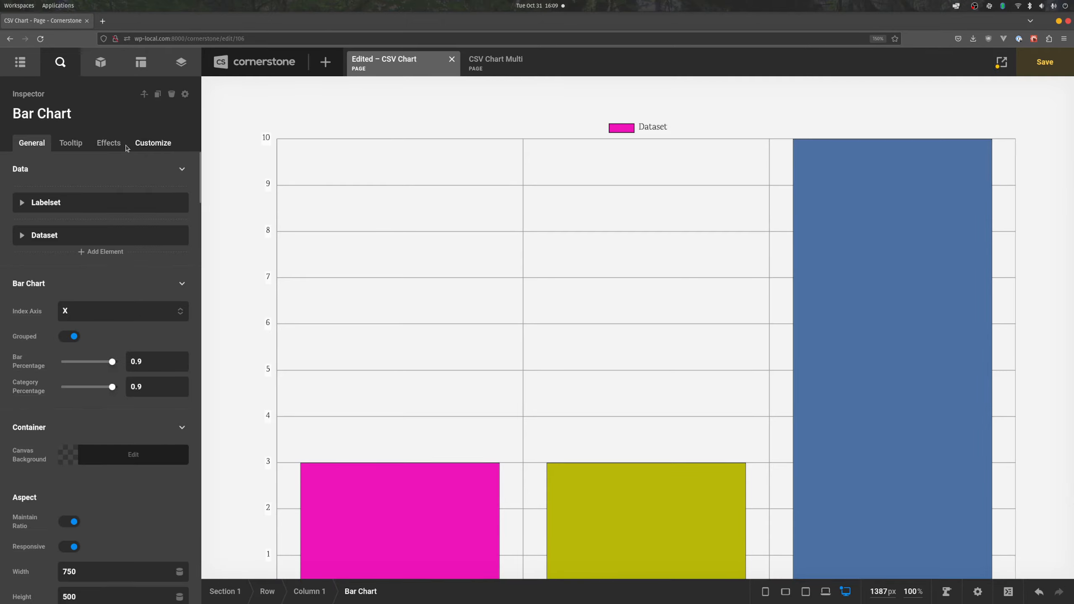
{"action": "left_click", "coordinate": [144, 144]}
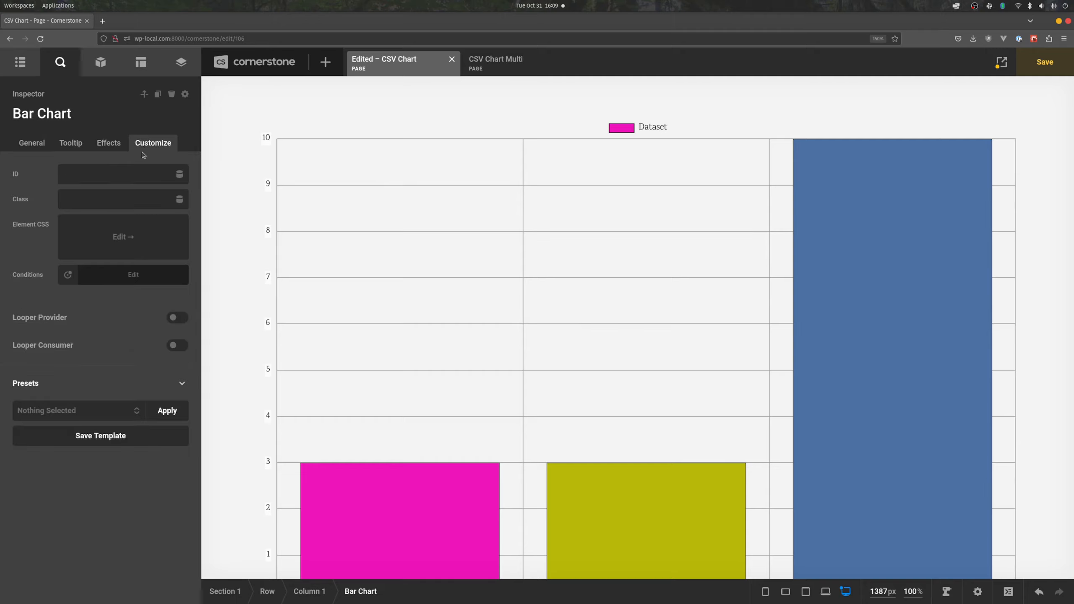
{"action": "left_click", "coordinate": [173, 318]}
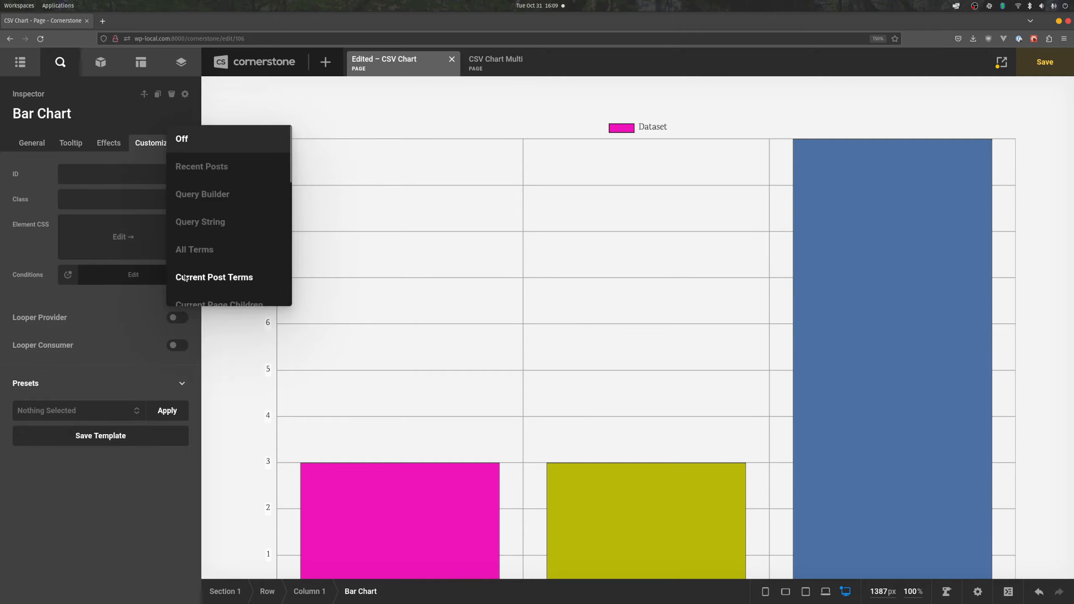
{"action": "scroll", "coordinate": [208, 201], "scroll_direction": "down", "scroll_amount": 5}
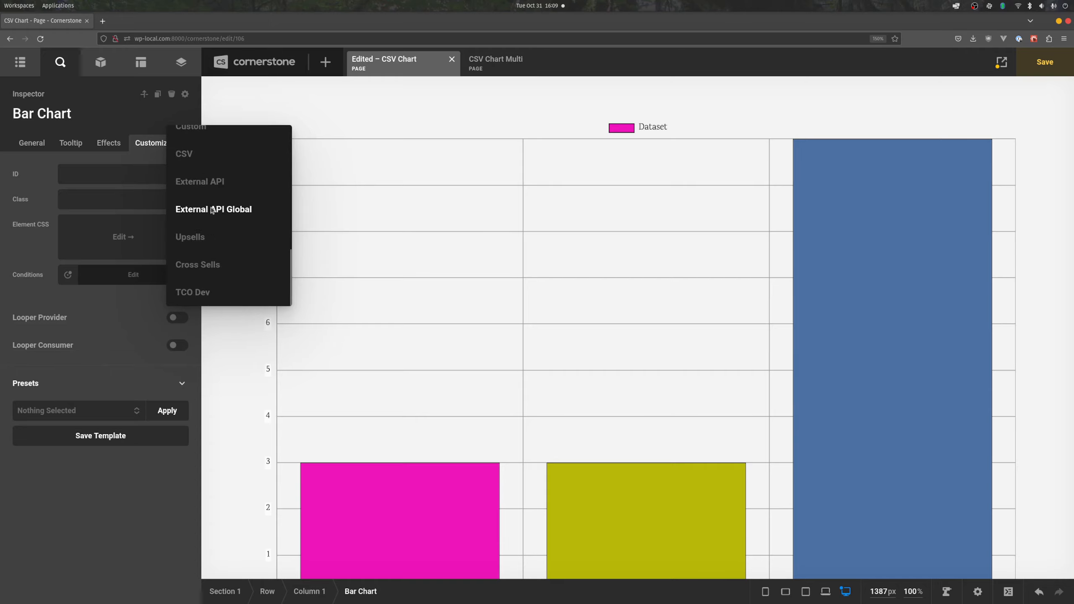
{"action": "left_click", "coordinate": [197, 155]}
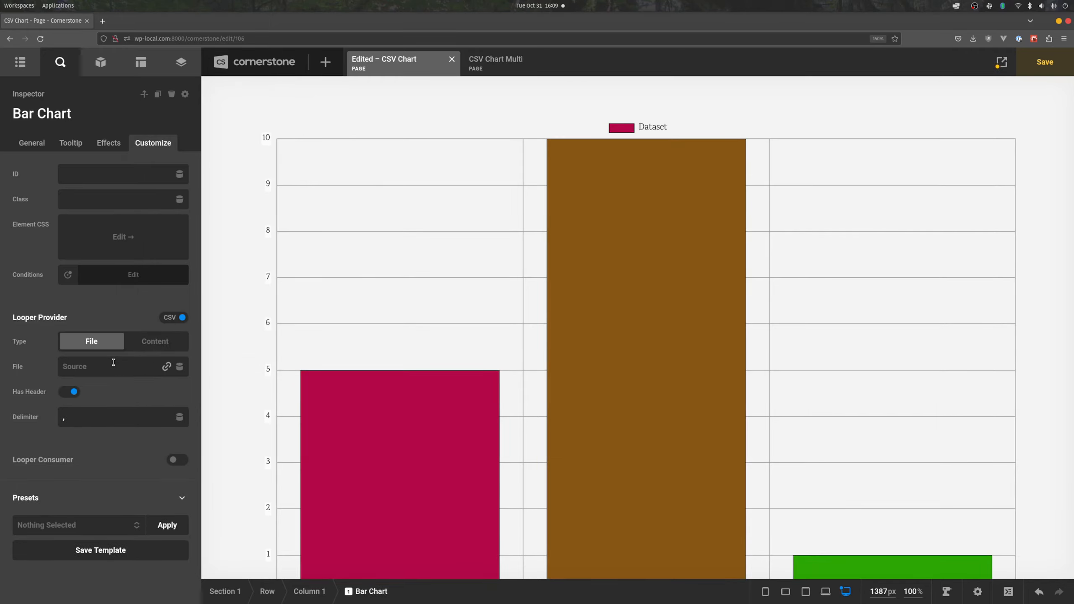
Set the CSV looper's file to the first atp_wta.csv in the media library
{"action": "left_click", "coordinate": [164, 367]}
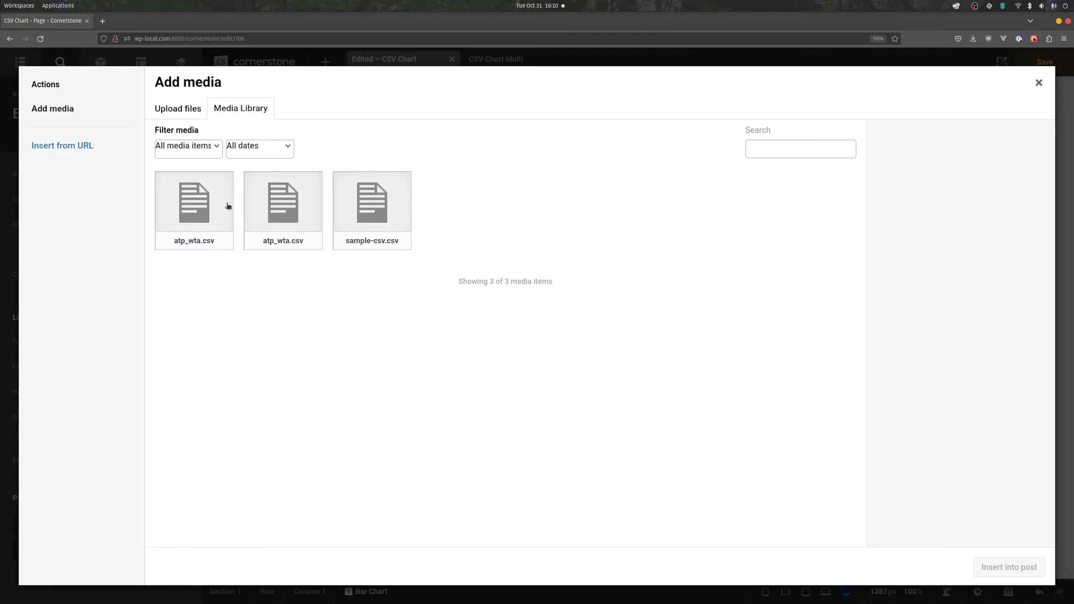
{"action": "left_click", "coordinate": [74, 147]}
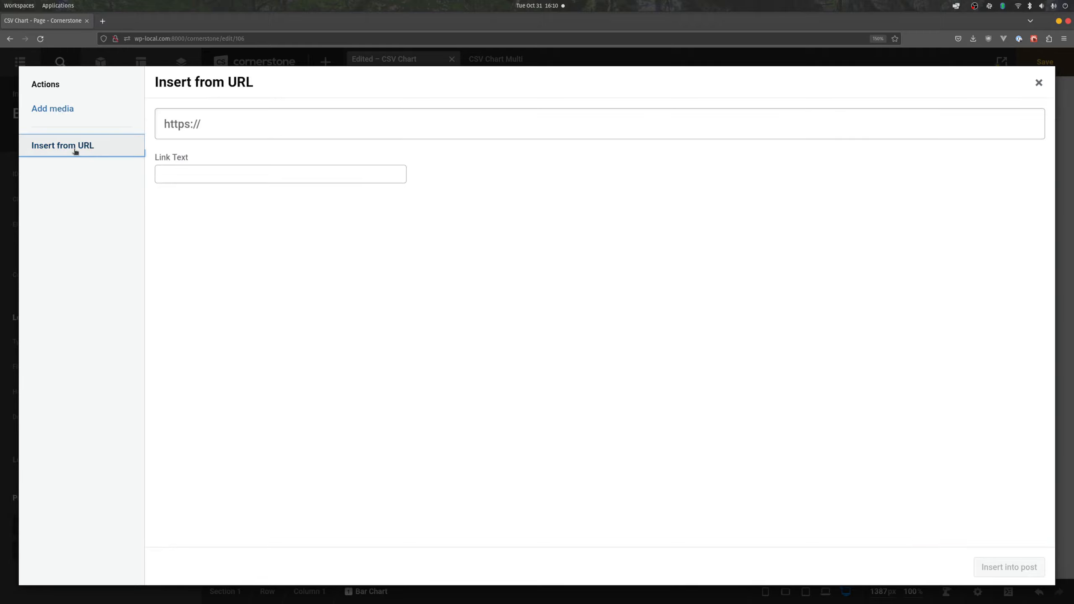
{"action": "left_click", "coordinate": [60, 109]}
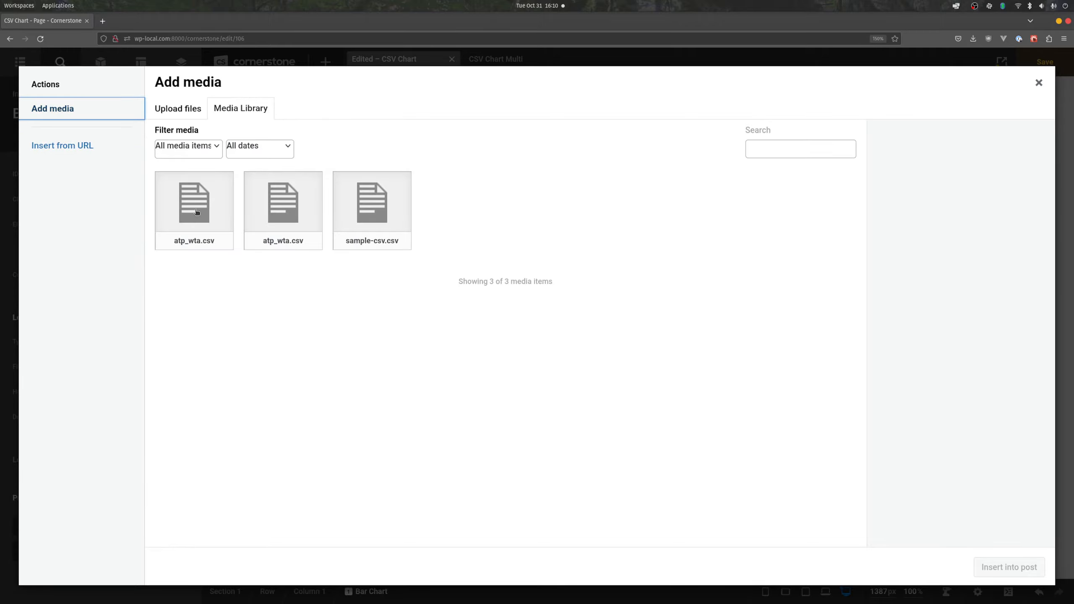
{"action": "left_click", "coordinate": [226, 233]}
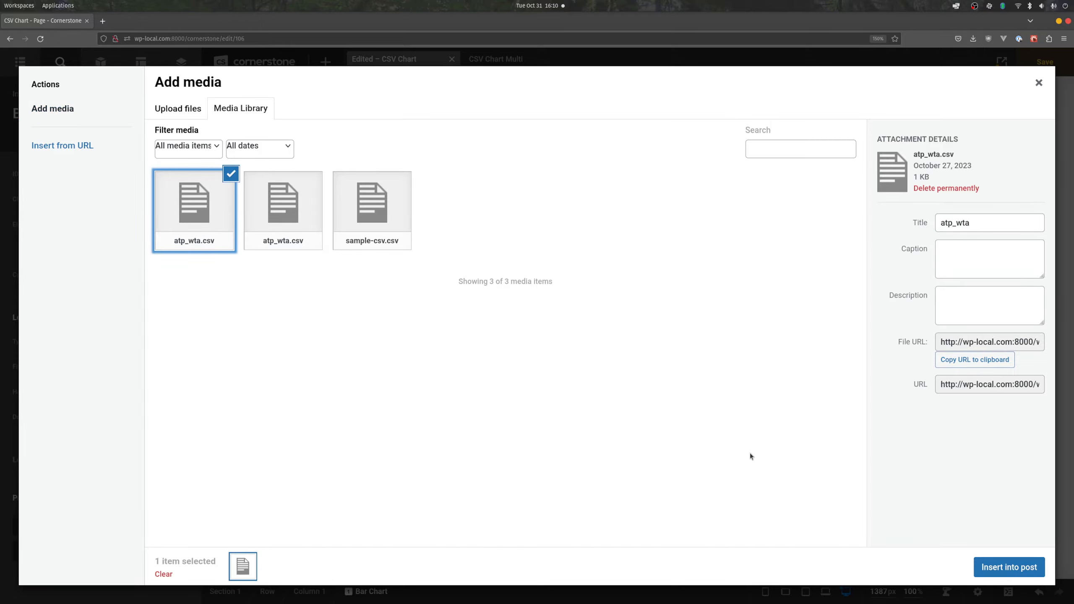
{"action": "left_click", "coordinate": [987, 564]}
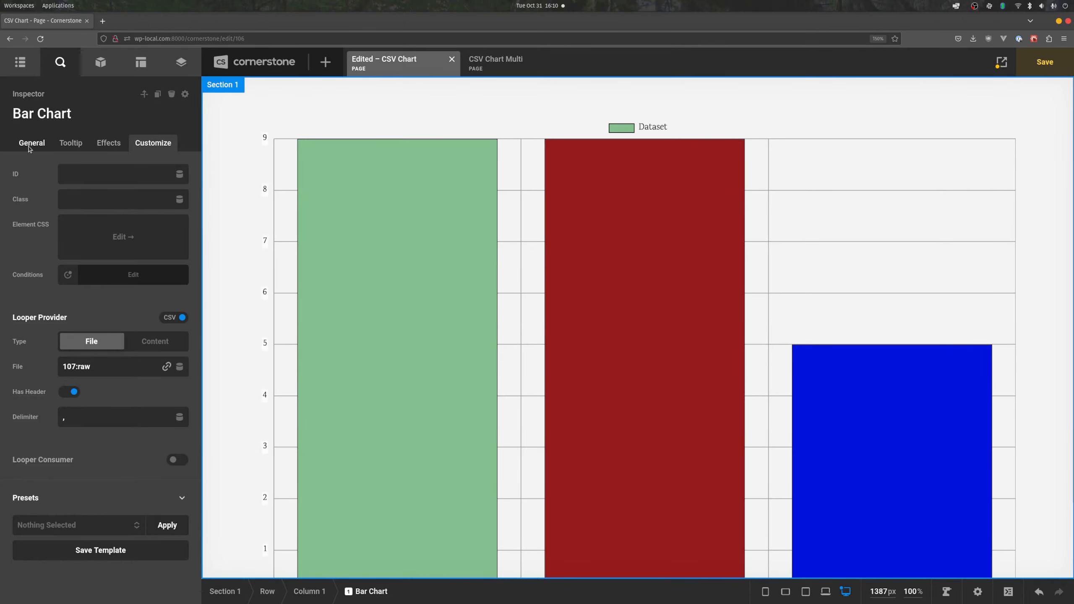
Set the Bar Chart's Index Axis to Y
{"action": "left_click", "coordinate": [31, 144]}
{"action": "left_click", "coordinate": [100, 311]}
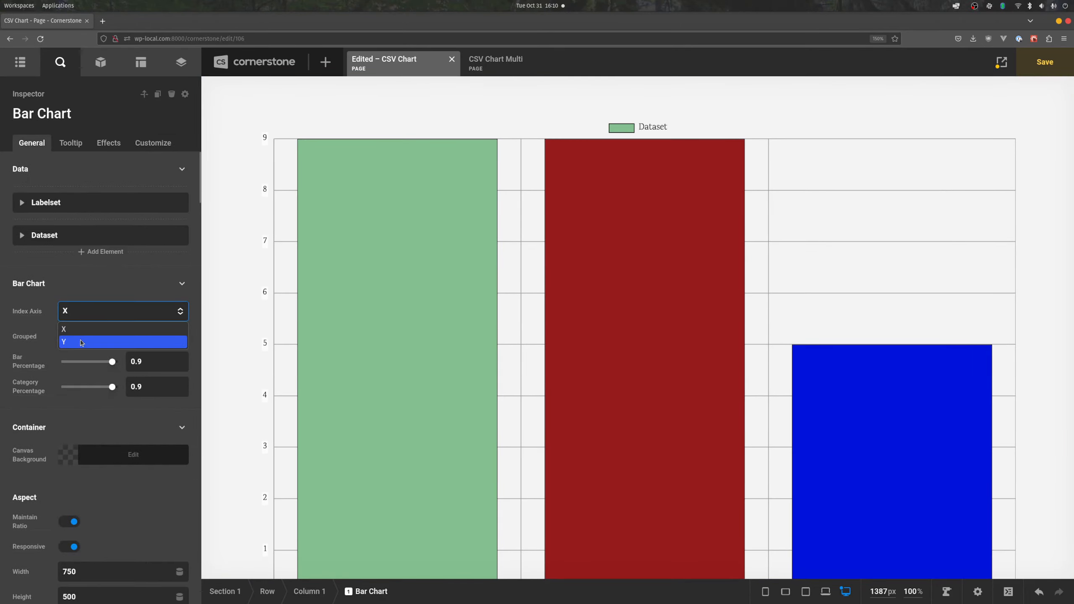
{"action": "left_click", "coordinate": [82, 343]}
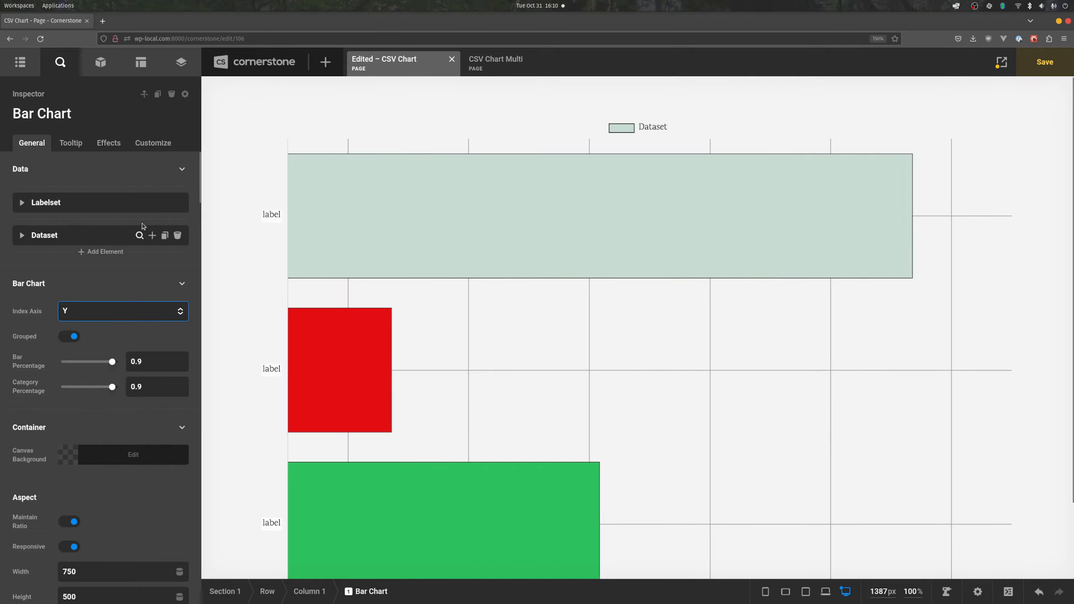
Delete two of the three labels from the Bar Chart's Labelset
{"action": "left_click", "coordinate": [22, 203]}
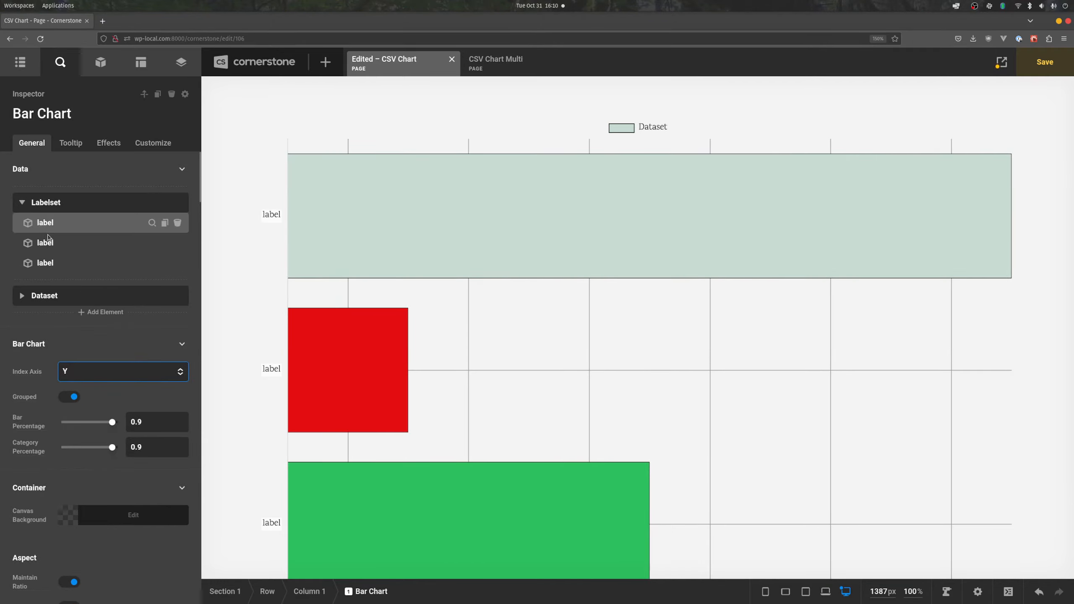
{"action": "scroll", "coordinate": [283, 233], "scroll_direction": "down", "scroll_amount": 2}
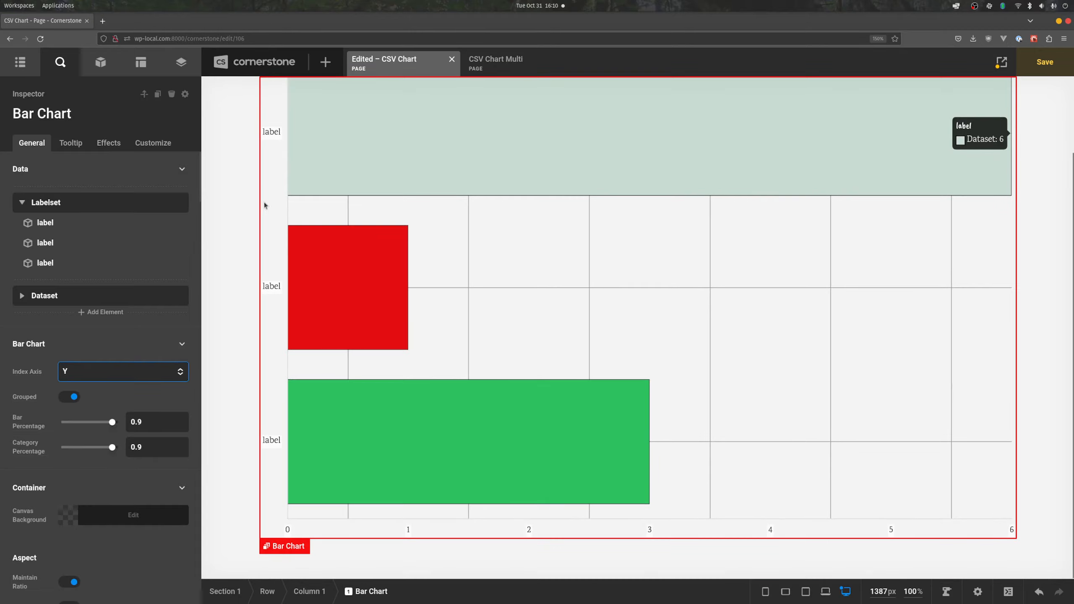
{"action": "scroll", "coordinate": [264, 206], "scroll_direction": "up", "scroll_amount": 2}
{"action": "left_click", "coordinate": [177, 243]}
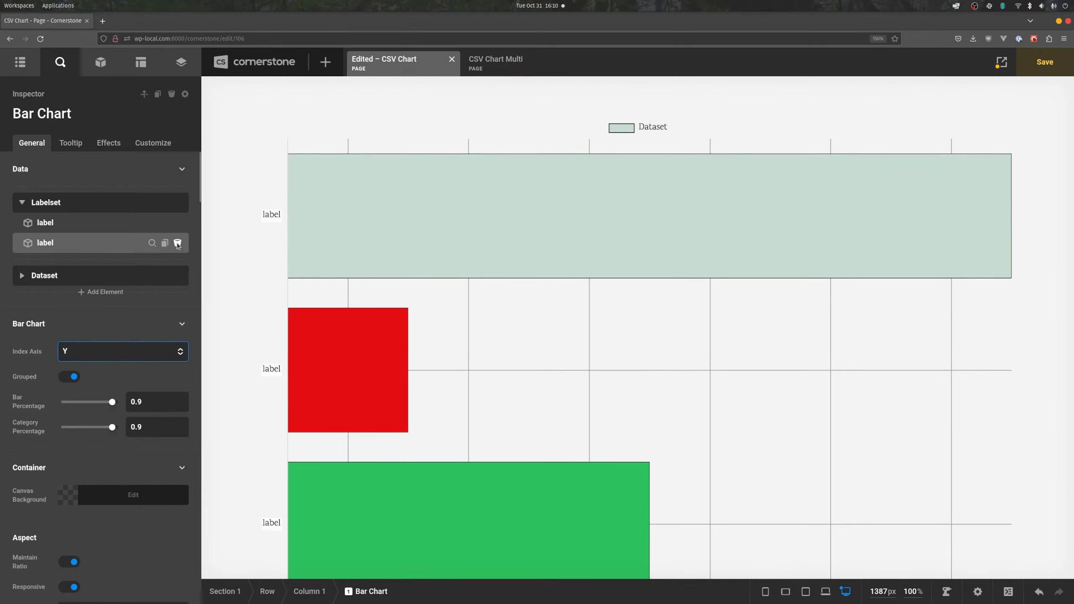
{"action": "left_click", "coordinate": [178, 243]}
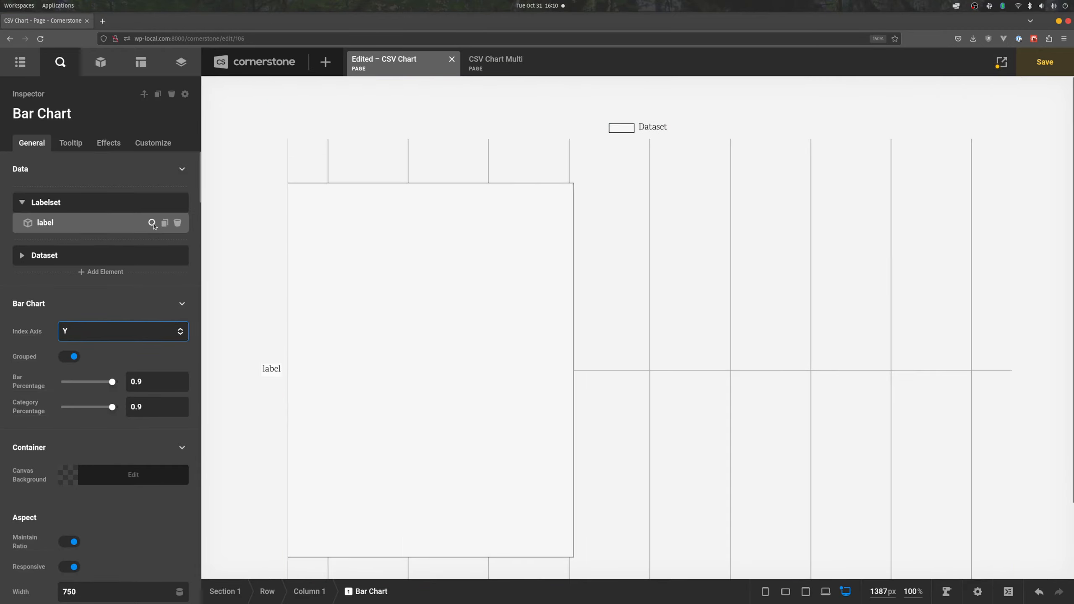
Open the remaining label's settings and check the name column's header in the atp_wta.csv spreadsheet in LibreOffice Calc, returning to Cornerstone
{"action": "left_click", "coordinate": [153, 223]}
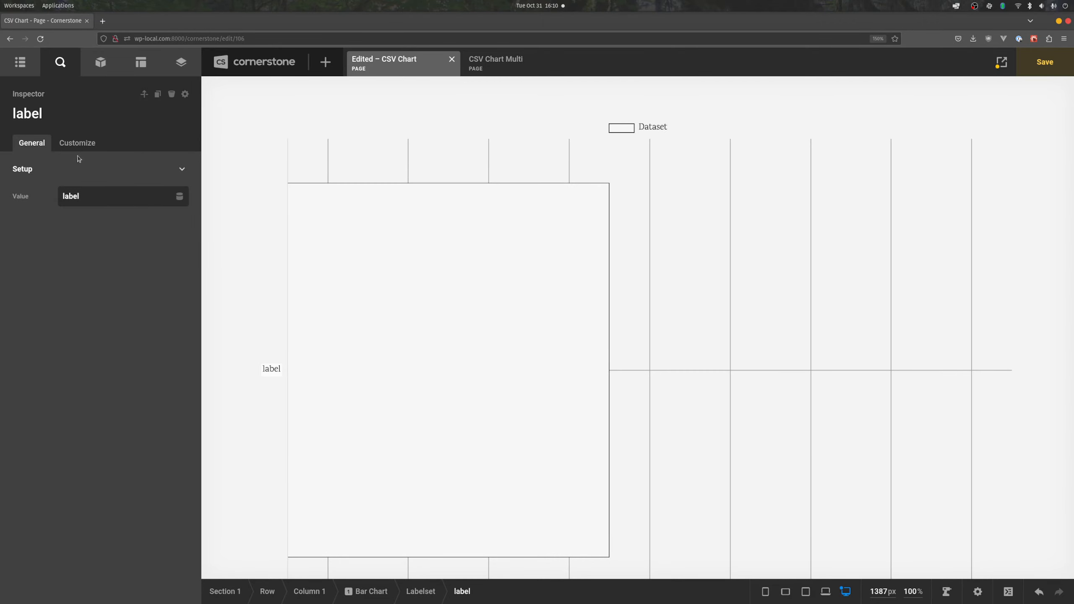
{"action": "key", "text": "super"}
{"action": "left_click", "coordinate": [486, 411]}
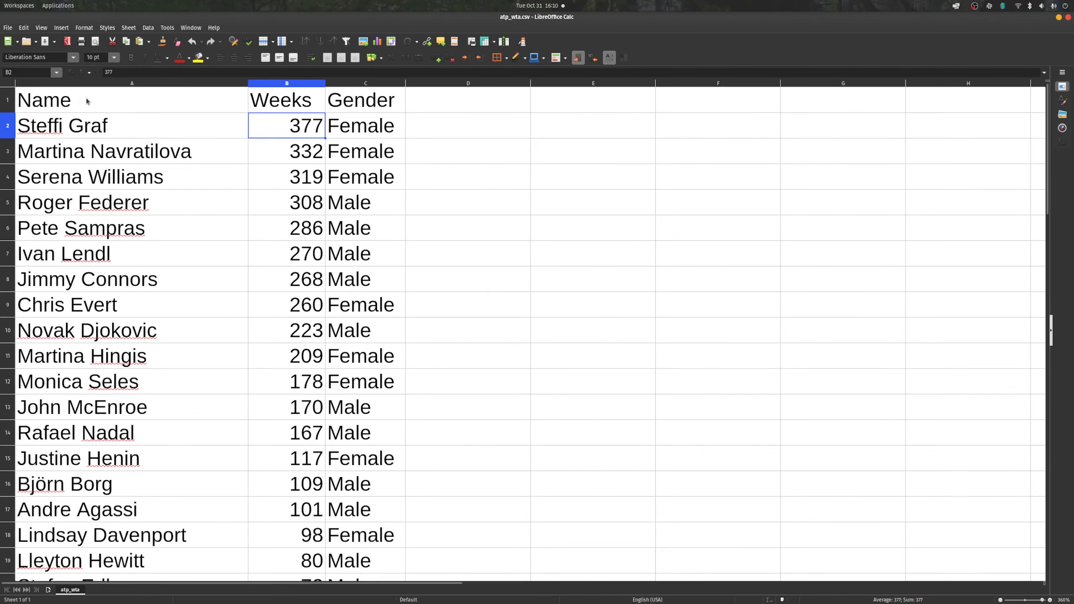
{"action": "left_click", "coordinate": [105, 102]}
{"action": "key", "text": "super"}
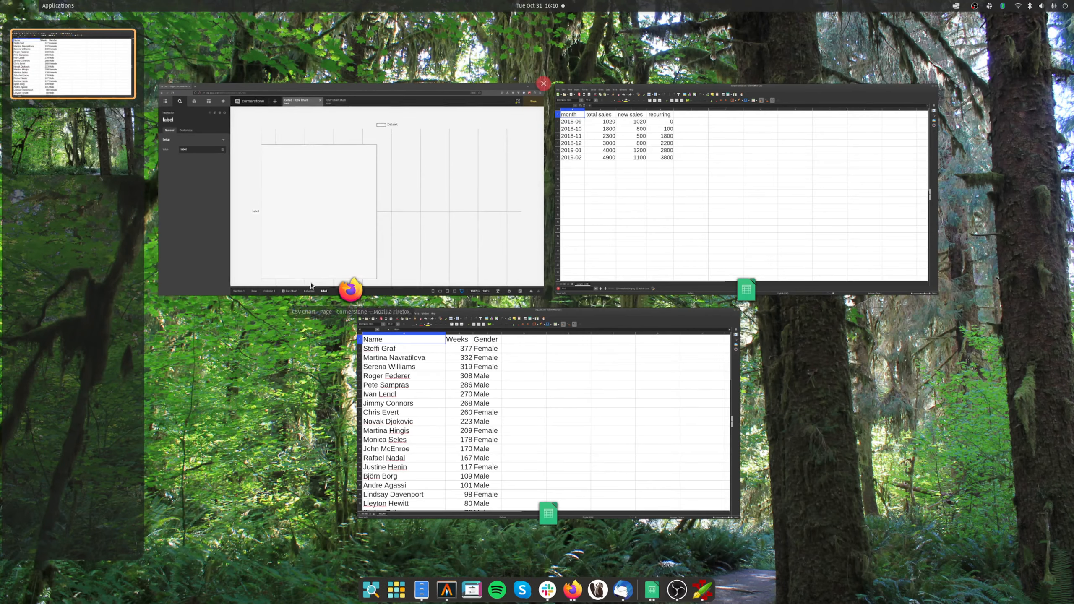
{"action": "left_click", "coordinate": [285, 248]}
Enable the label's Looper Consumer for all items and turn on Rewind
{"action": "left_click", "coordinate": [76, 143]}
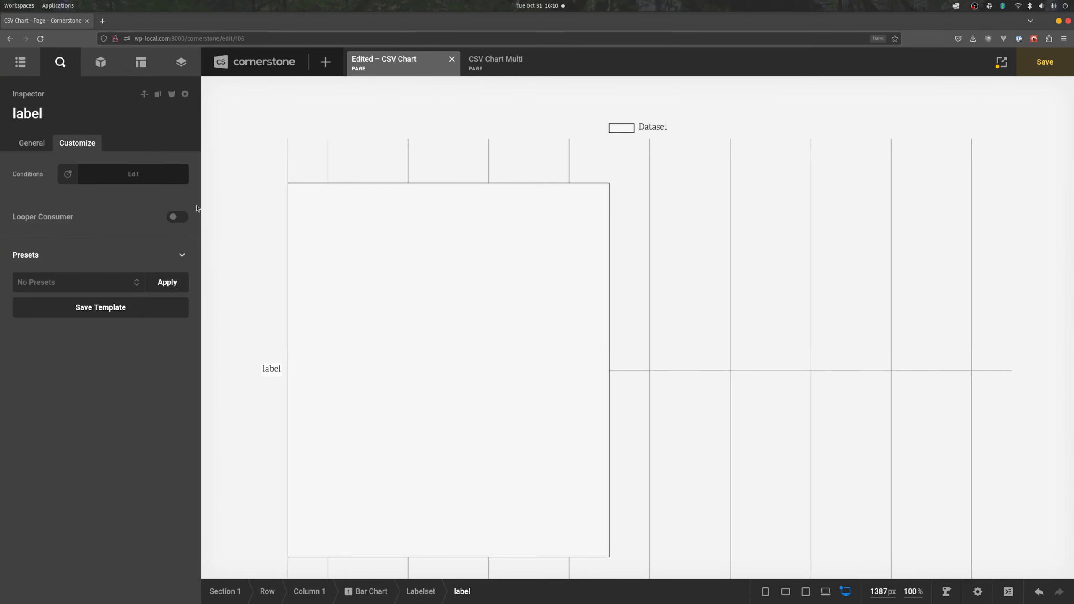
{"action": "left_click", "coordinate": [177, 220]}
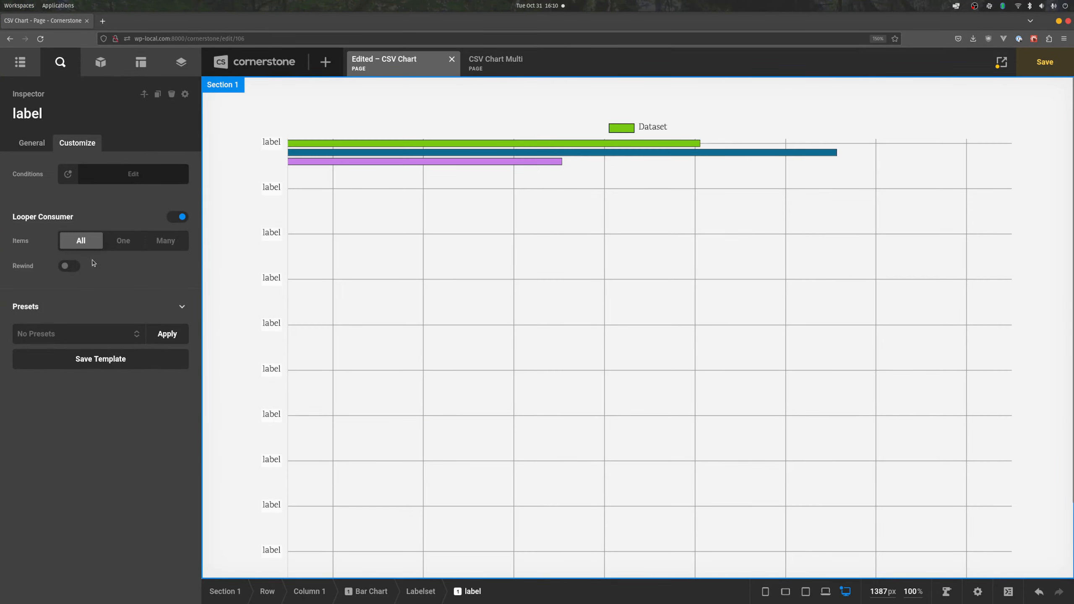
{"action": "left_click", "coordinate": [70, 266]}
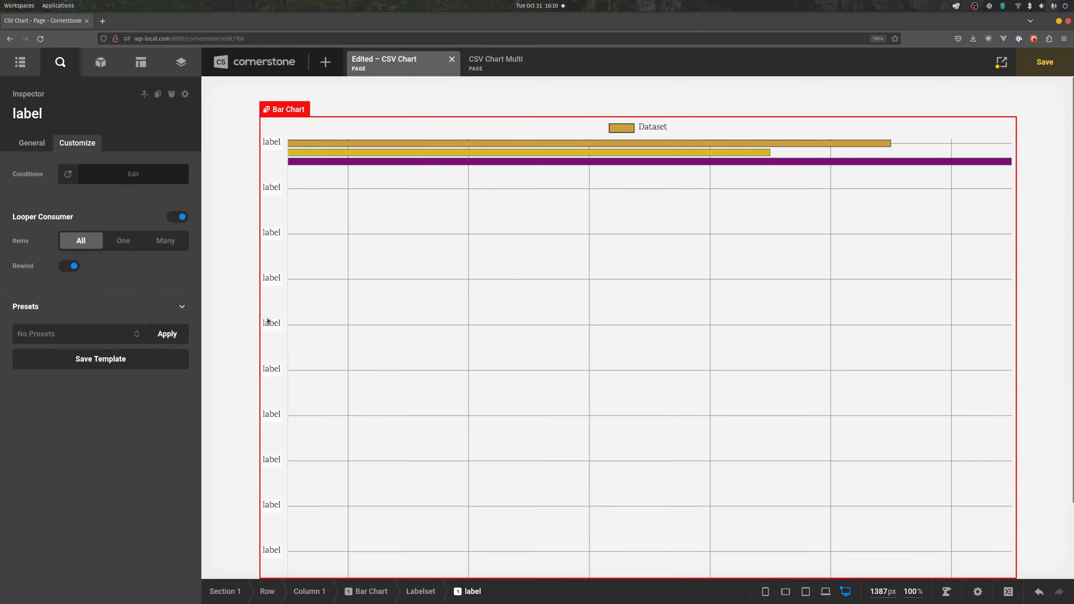
Replace the label's value with the Looper Field dynamic content using the key "Name"
{"action": "left_click", "coordinate": [32, 143]}
{"action": "double_click", "coordinate": [132, 205]}
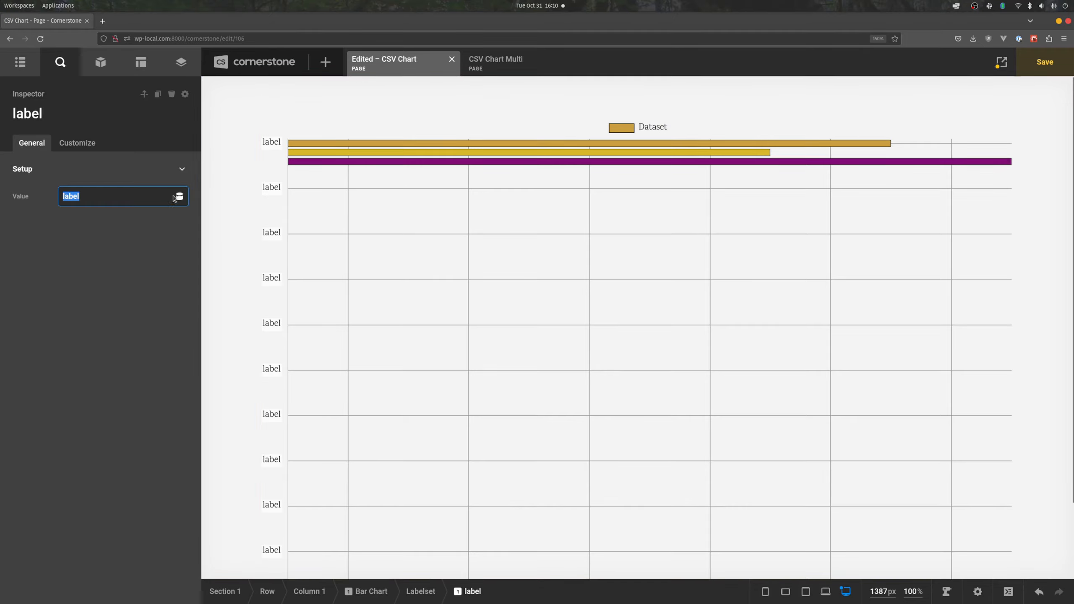
{"action": "key", "text": "BackSpace"}
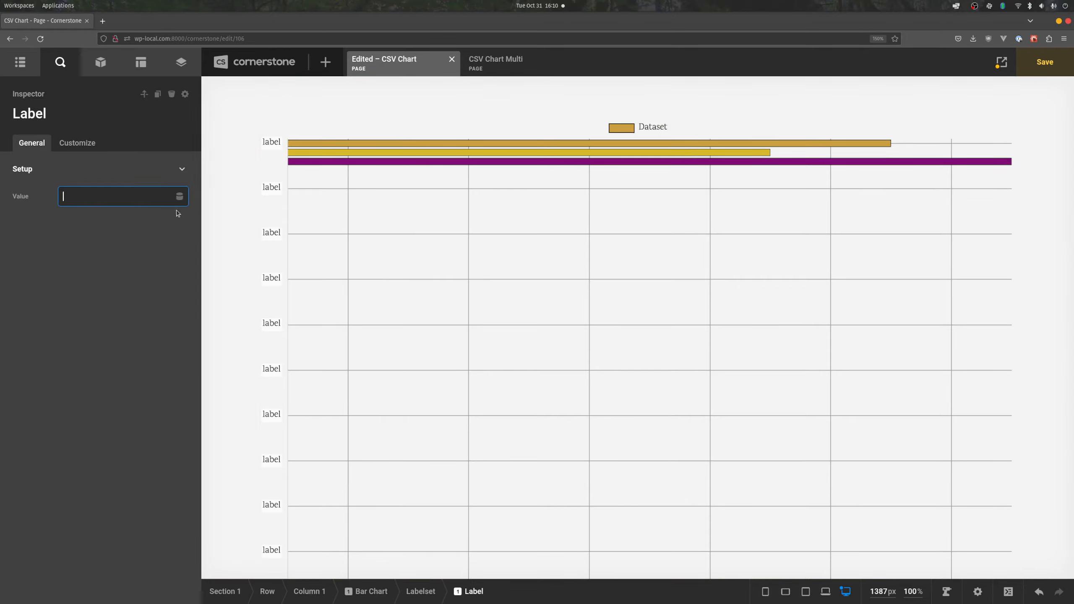
{"action": "left_click", "coordinate": [179, 196]}
{"action": "type", "text": "fie"}
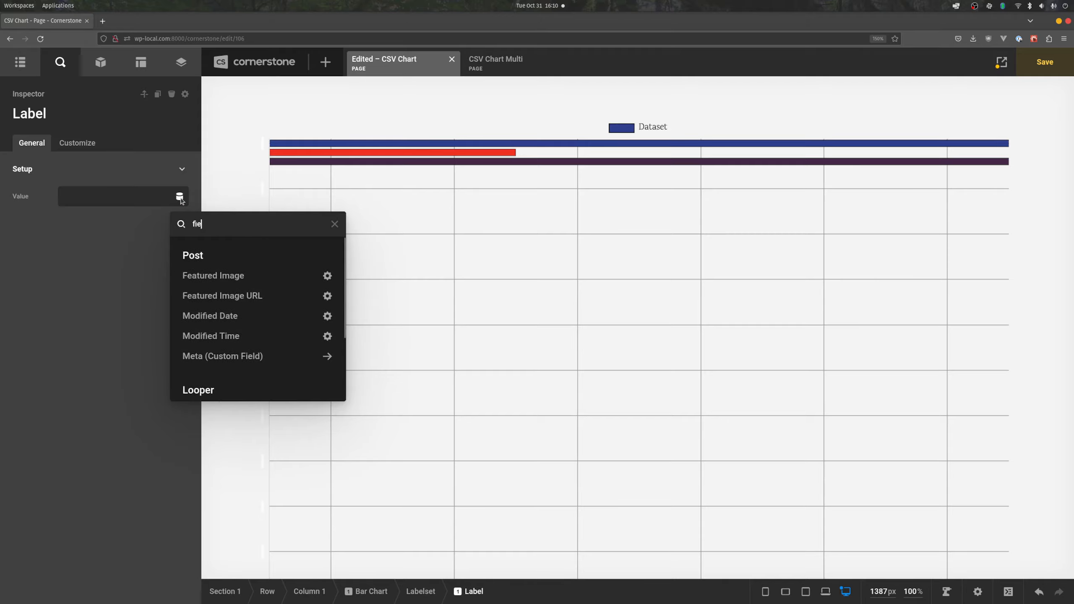
{"action": "type", "text": "ld"}
{"action": "left_click", "coordinate": [192, 330]}
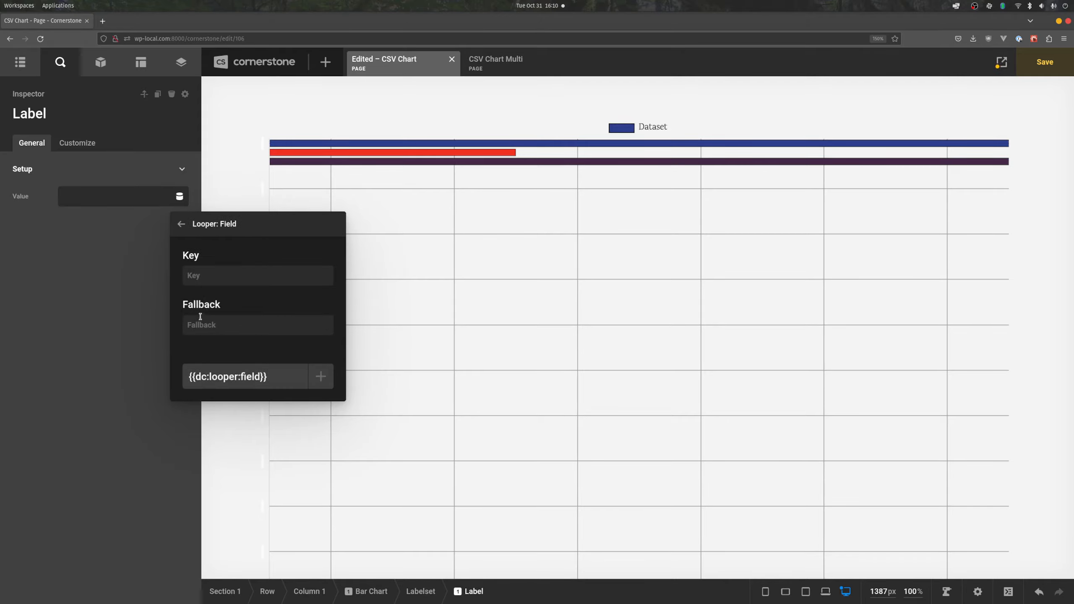
{"action": "left_click", "coordinate": [207, 278]}
{"action": "type", "text": "Name"}
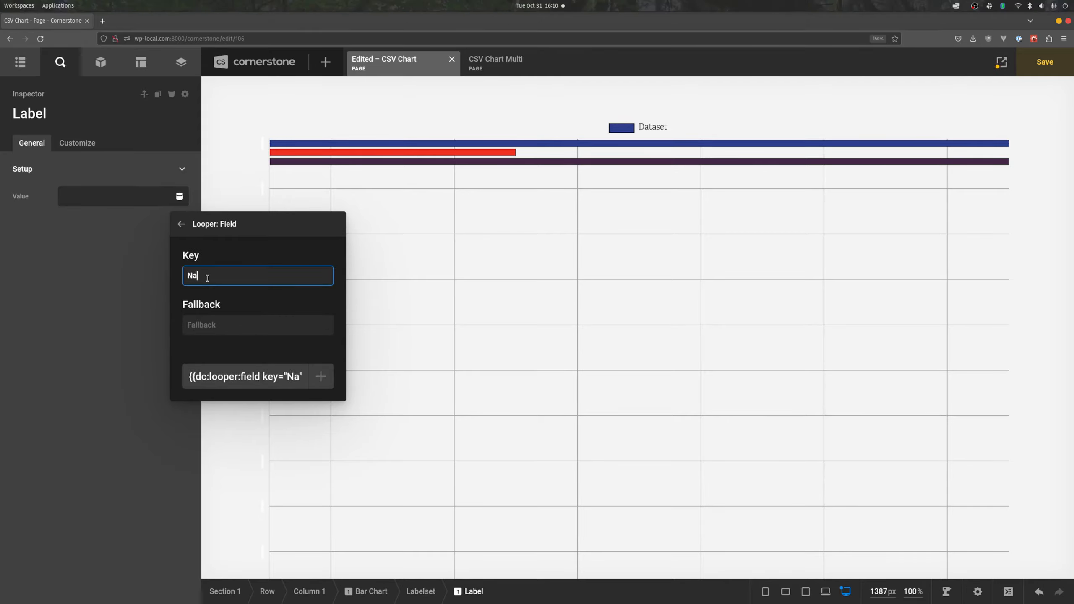
{"action": "left_click", "coordinate": [320, 377]}
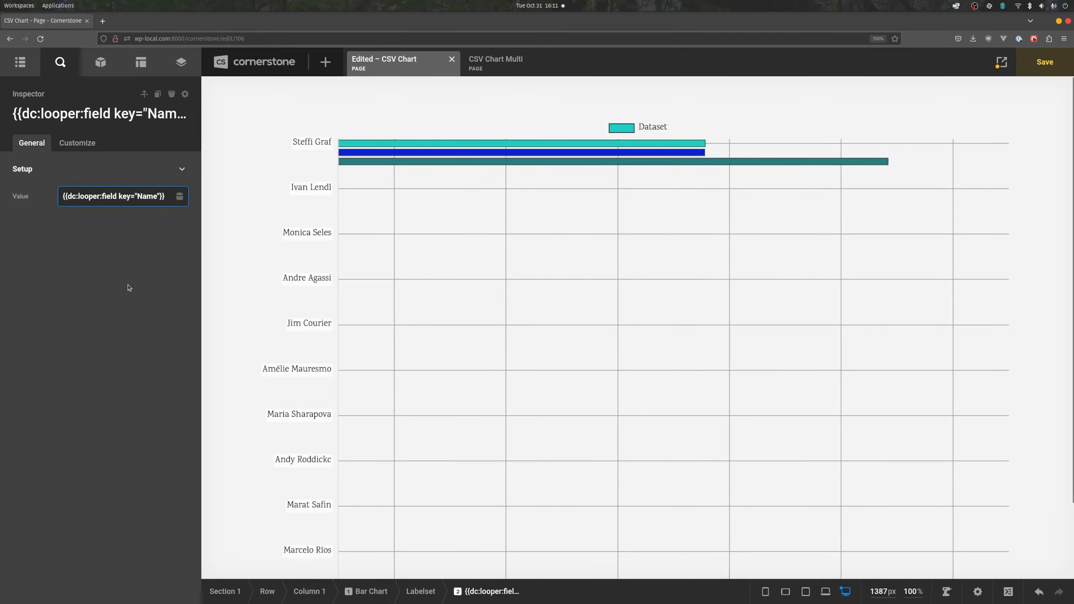
{"action": "scroll", "coordinate": [299, 144], "scroll_direction": "down", "scroll_amount": 2}
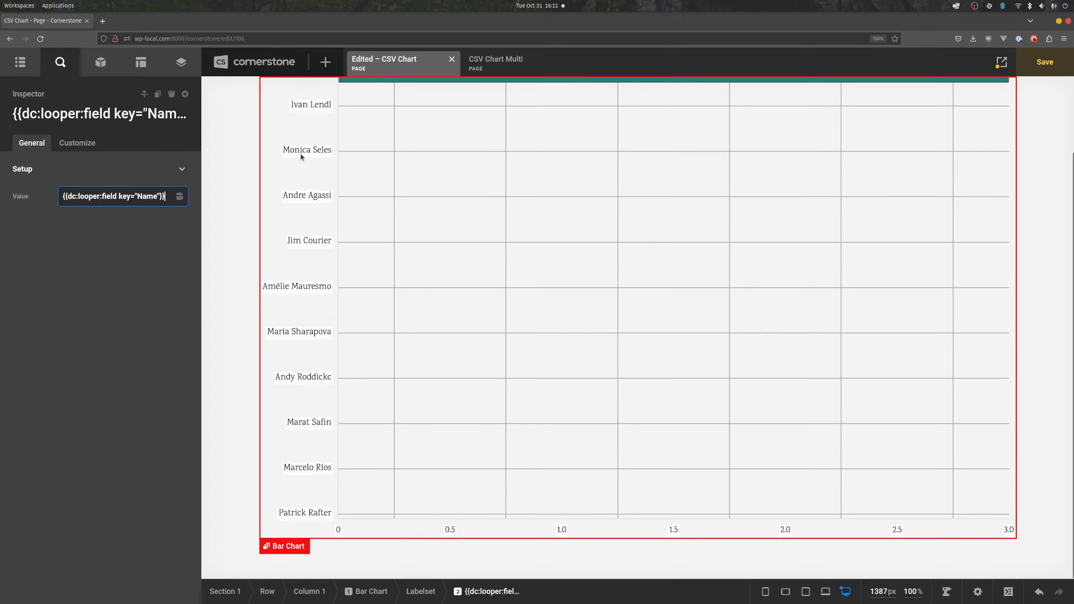
Limit the label's Looper Consumer to 10 items and return to its general settings
{"action": "scroll", "coordinate": [301, 153], "scroll_direction": "up", "scroll_amount": 2}
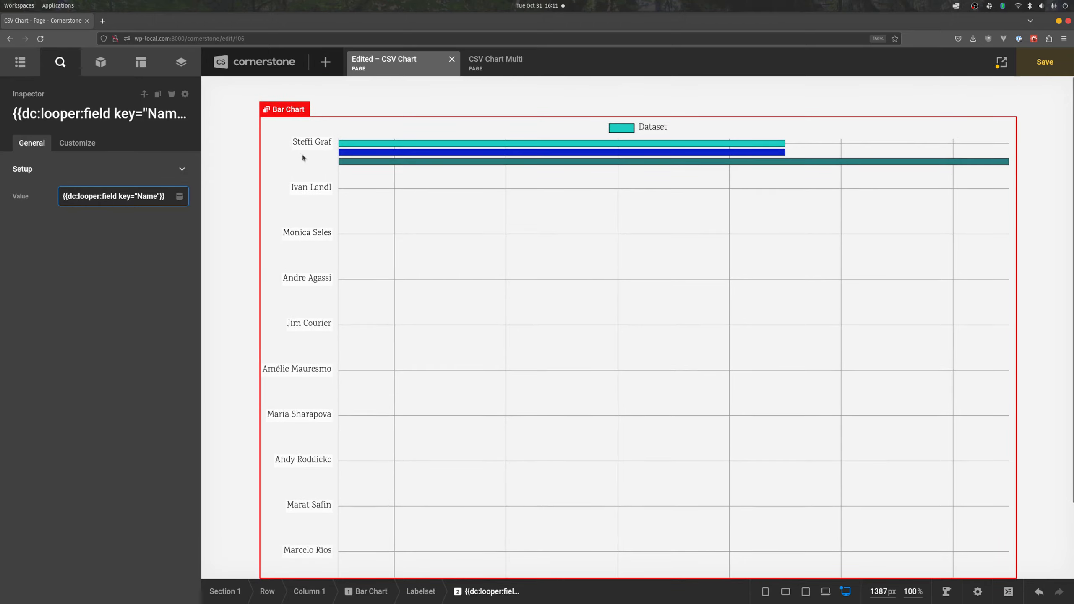
{"action": "left_click", "coordinate": [80, 144]}
{"action": "left_click", "coordinate": [165, 242]}
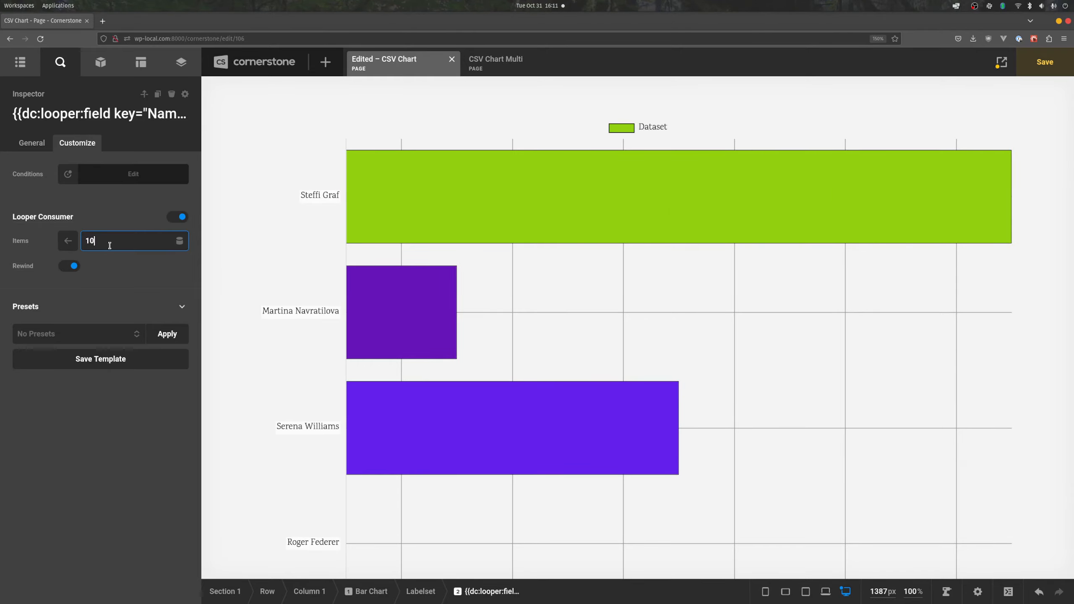
{"action": "left_click", "coordinate": [30, 143]}
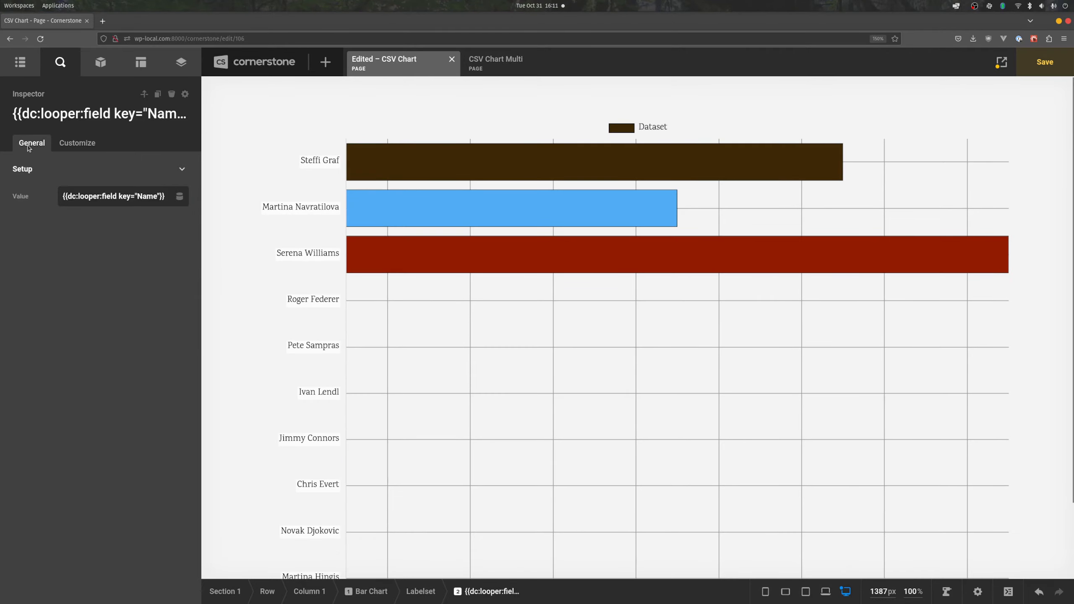
Delete two of the three Data elements from the Bar Chart's Dataset
{"action": "left_click", "coordinate": [21, 71]}
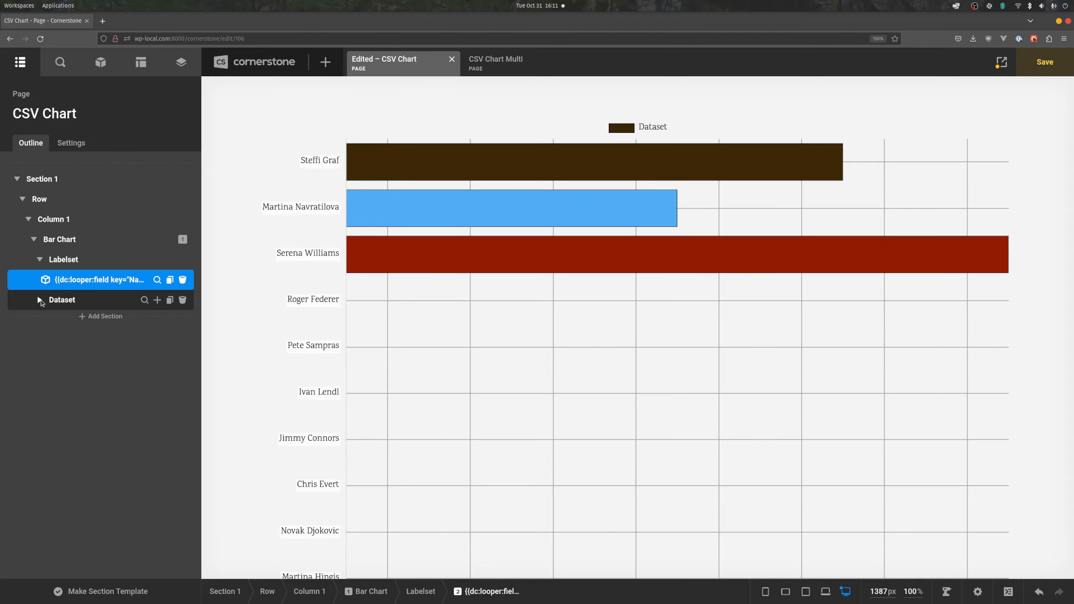
{"action": "left_click", "coordinate": [40, 300]}
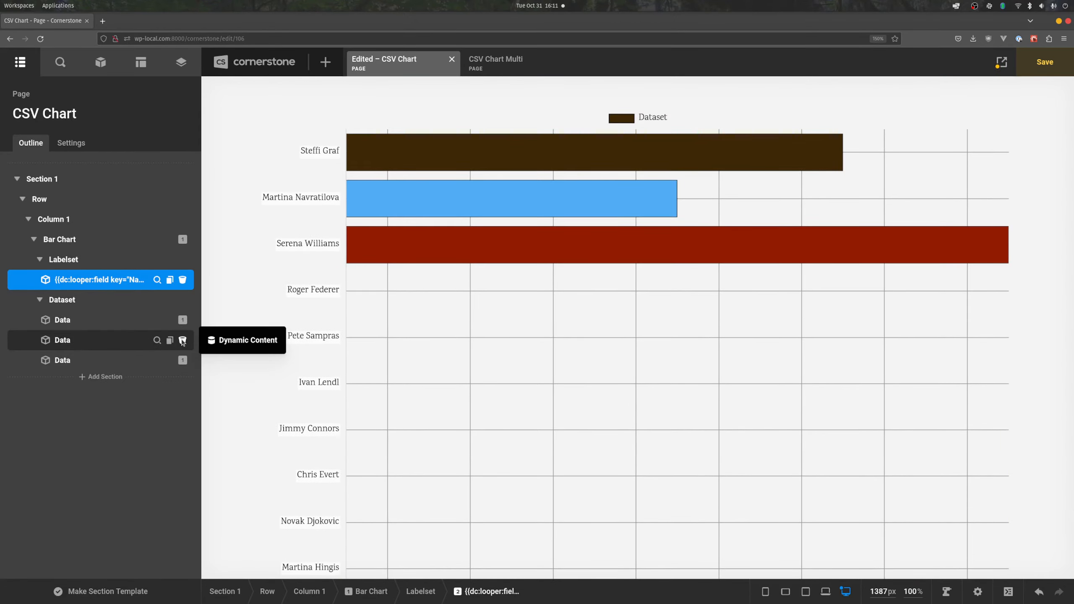
{"action": "left_click", "coordinate": [182, 341]}
{"action": "left_click", "coordinate": [182, 341]}
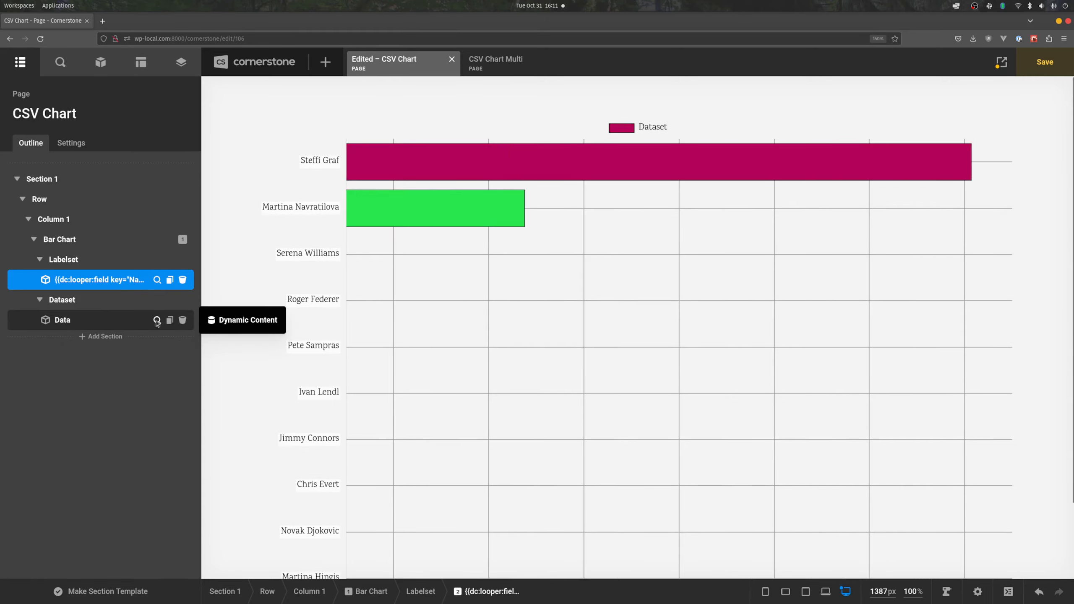
Enable the remaining Data element's Looper Consumer for all items and turn on Rewind
{"action": "left_click", "coordinate": [157, 320]}
{"action": "left_click", "coordinate": [77, 143]}
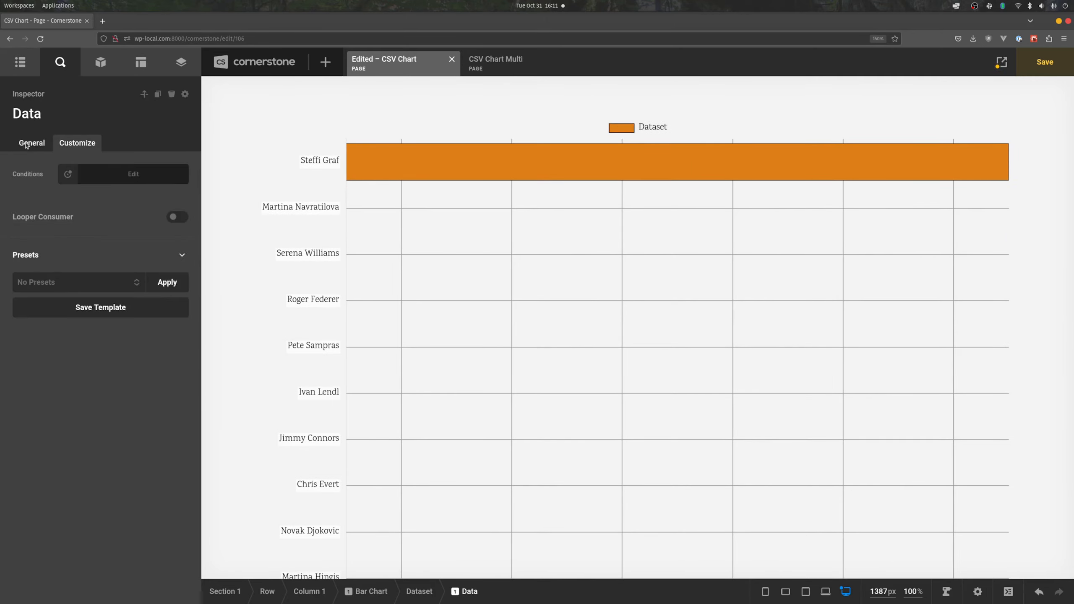
{"action": "left_click", "coordinate": [177, 218]}
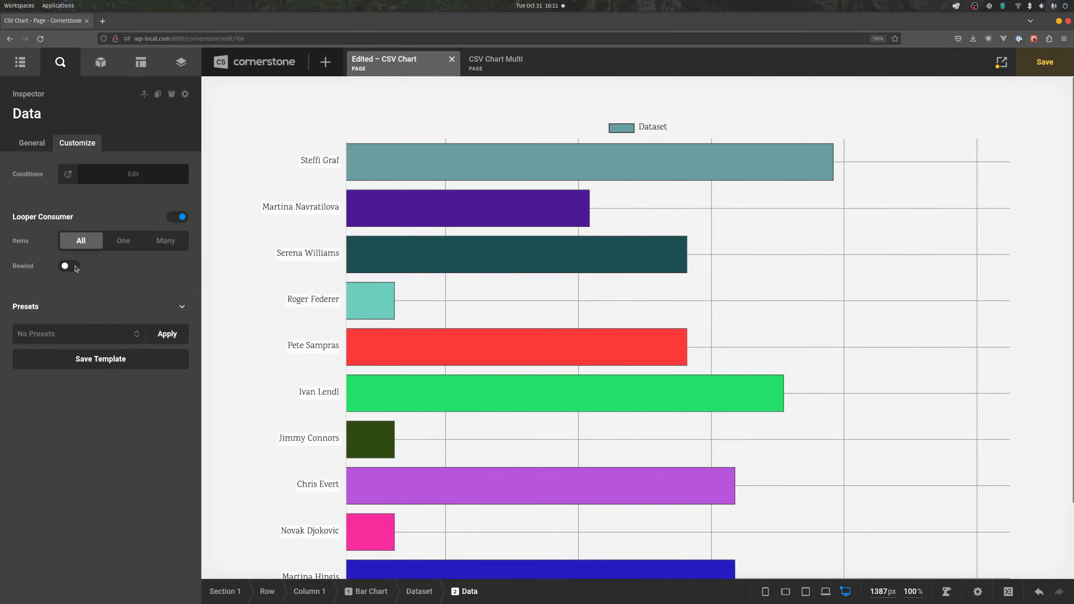
{"action": "left_click", "coordinate": [75, 267]}
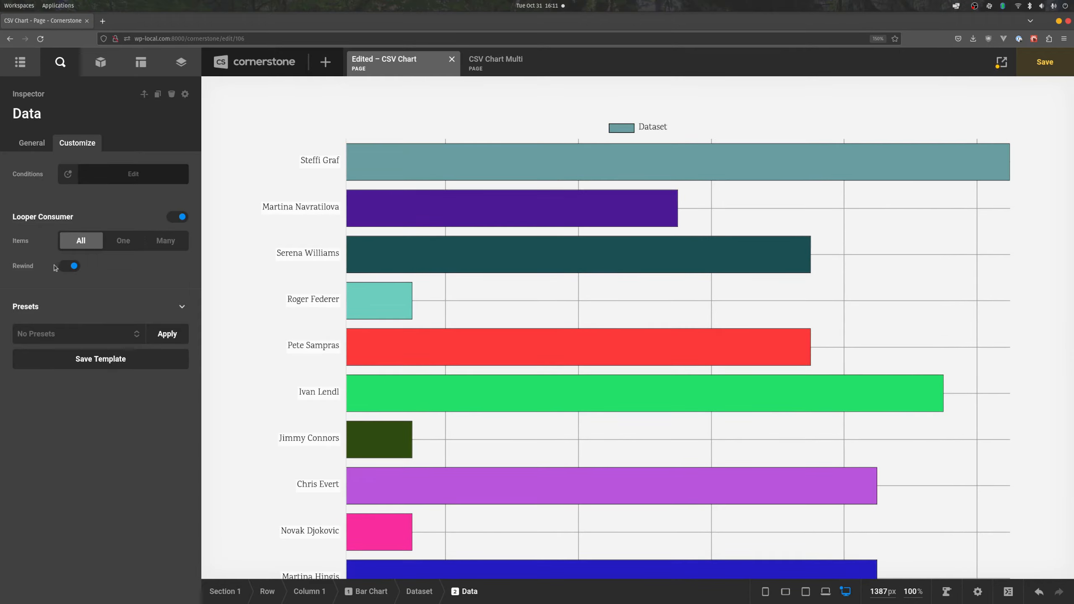
Replace the Data element's value with the Looper Field dynamic content using the key "Weeks", and look over the resulting chart
{"action": "left_click", "coordinate": [32, 142]}
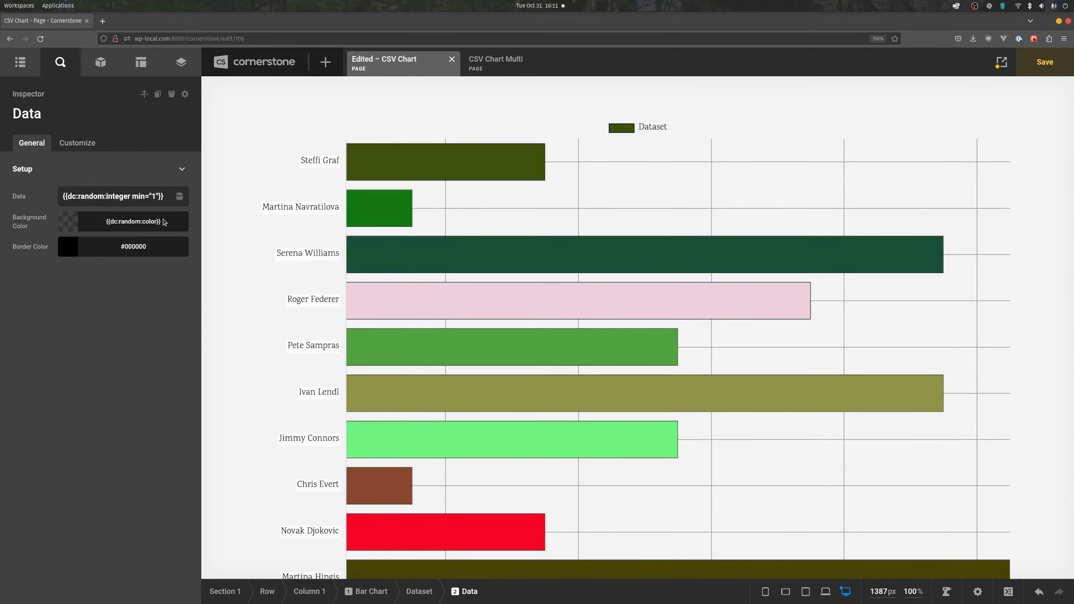
{"action": "left_click", "coordinate": [161, 196]}
{"action": "key", "text": "ctrl+a"}
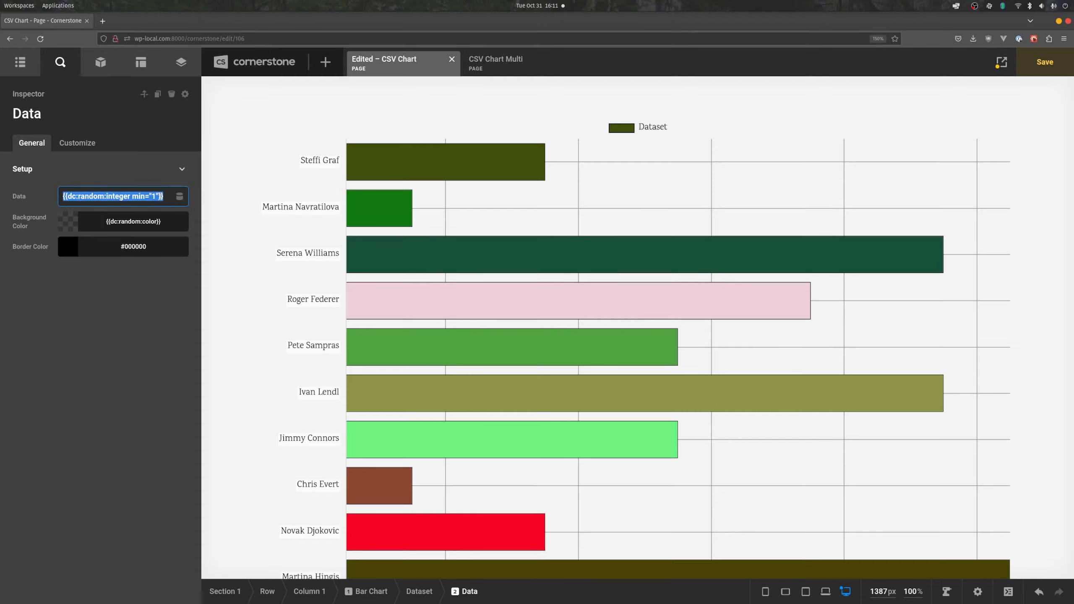
{"action": "key", "text": "BackSpace"}
{"action": "left_click", "coordinate": [180, 197]}
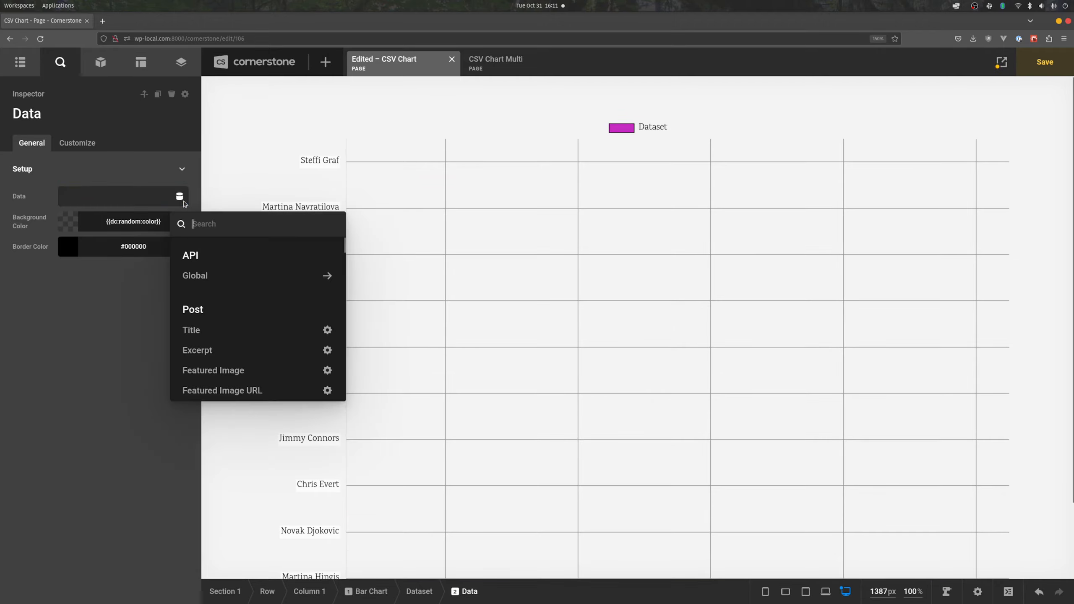
{"action": "type", "text": "field"}
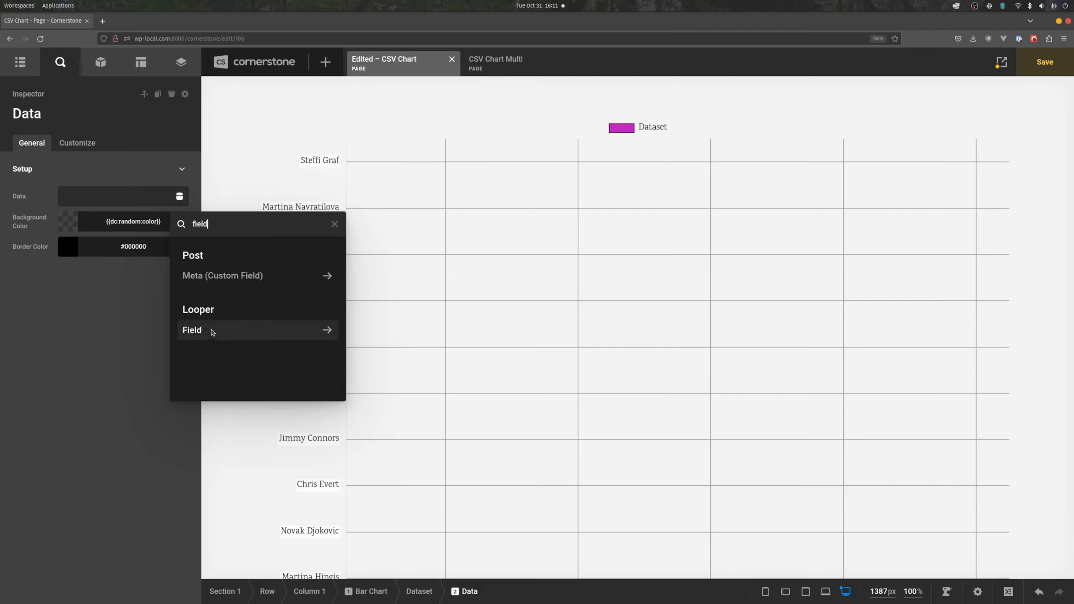
{"action": "left_click", "coordinate": [213, 335]}
{"action": "left_click", "coordinate": [214, 275]}
{"action": "type", "text": "Weeks"}
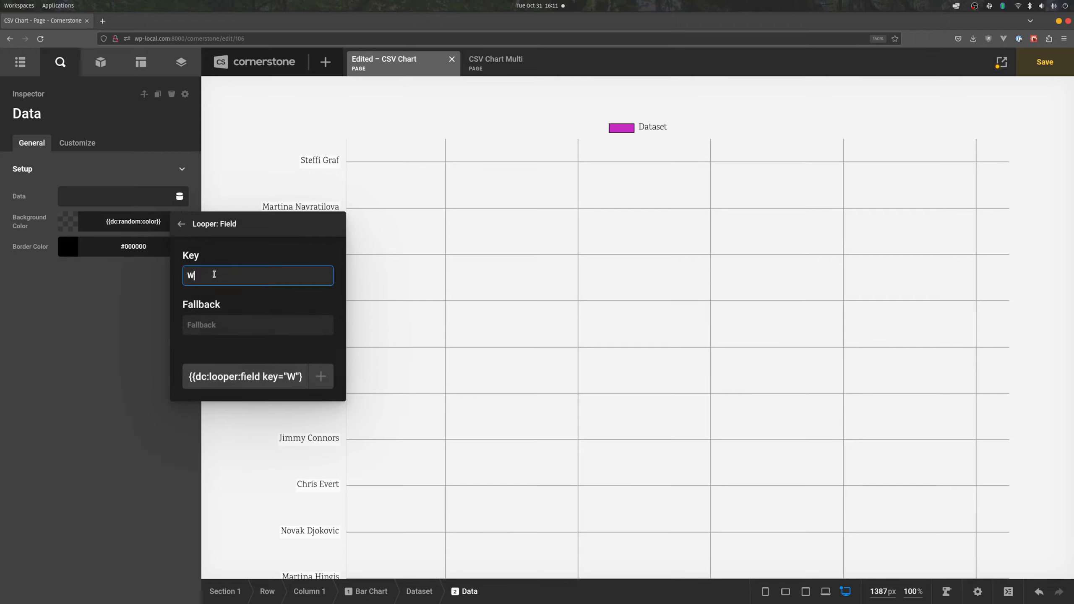
{"action": "left_click", "coordinate": [320, 376]}
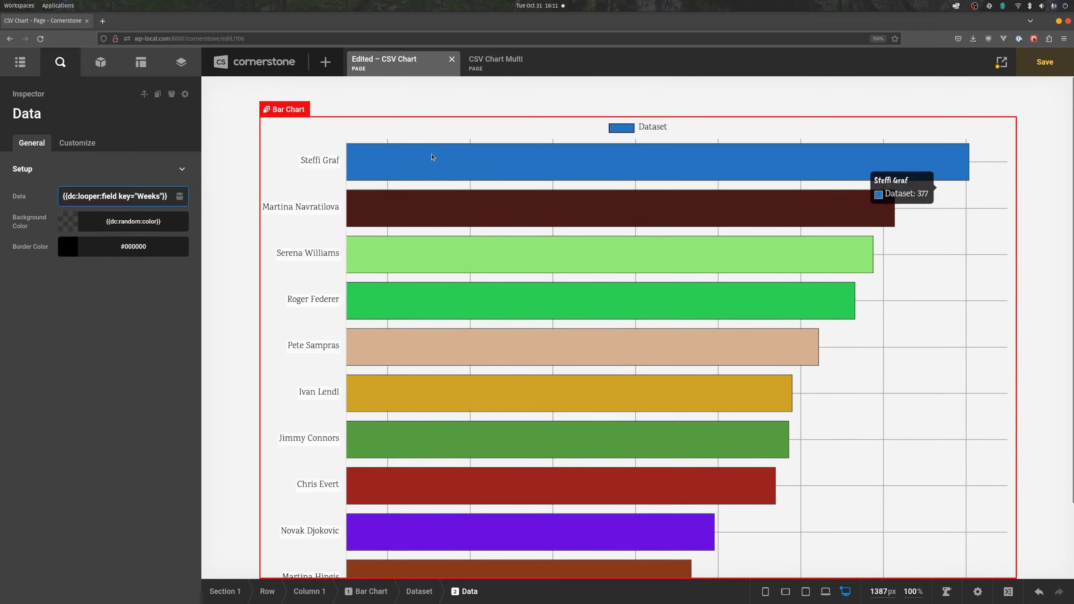
{"action": "scroll", "coordinate": [431, 153], "scroll_direction": "down", "scroll_amount": 2}
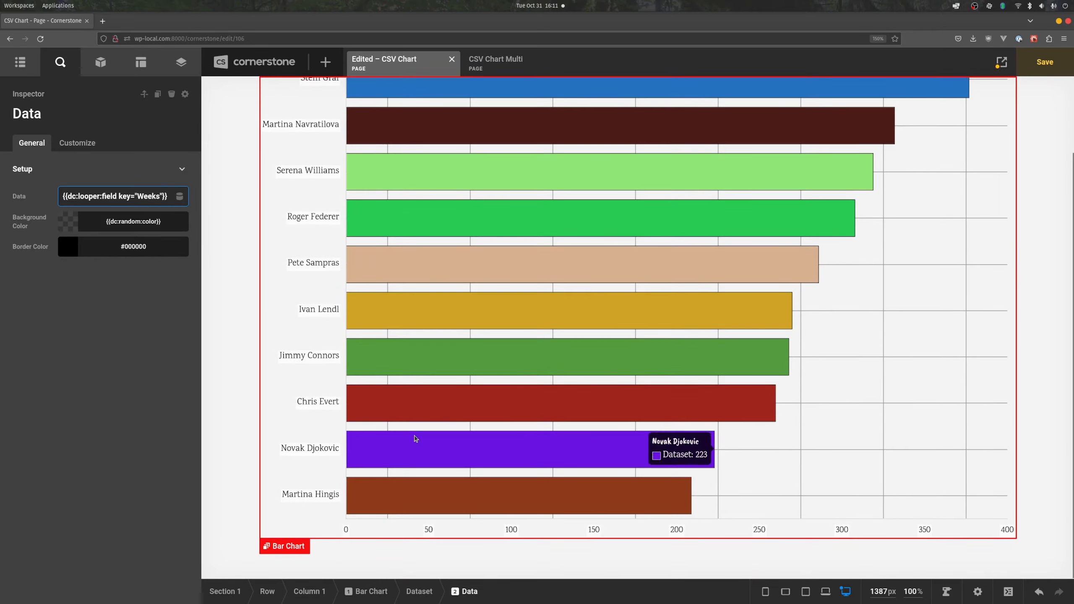
{"action": "scroll", "coordinate": [415, 438], "scroll_direction": "up", "scroll_amount": 2}
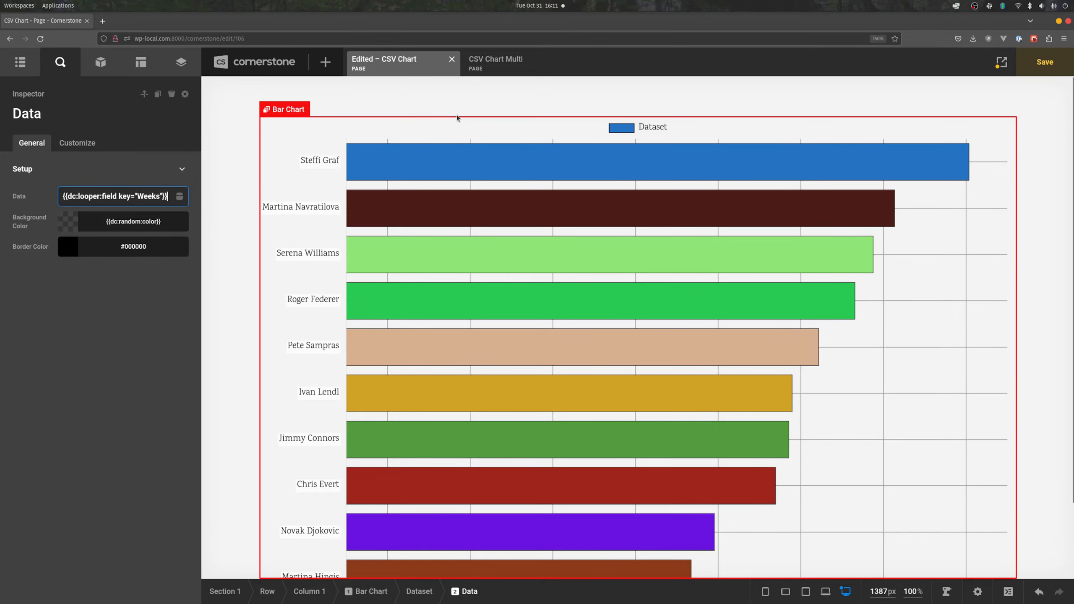
Switch to the sample-csv spreadsheet in LibreOffice Calc and check its month and sales column headers
{"action": "key", "text": "super"}
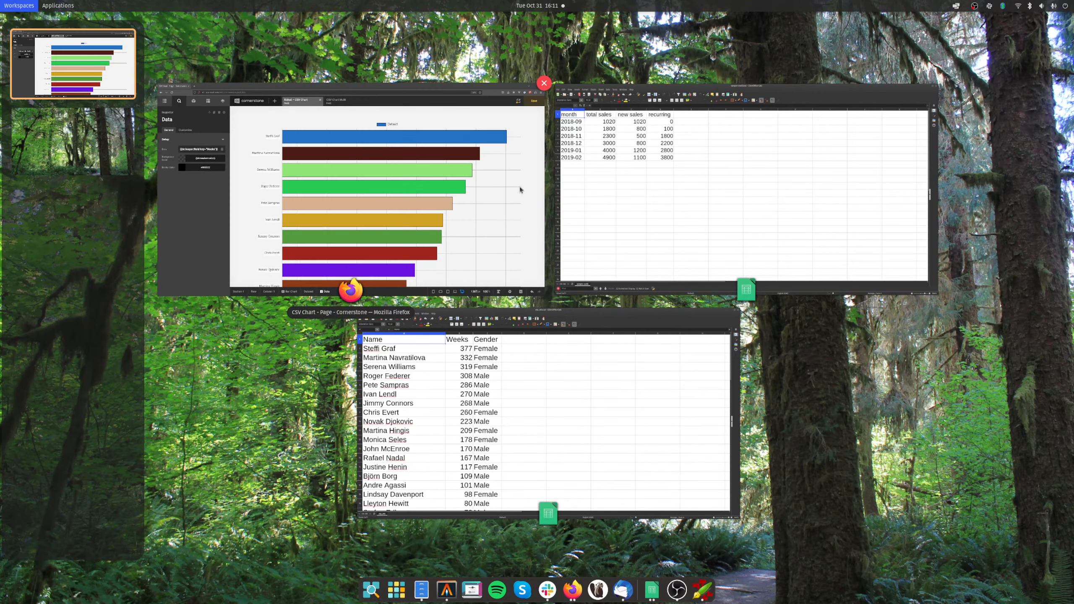
{"action": "left_click", "coordinate": [622, 189]}
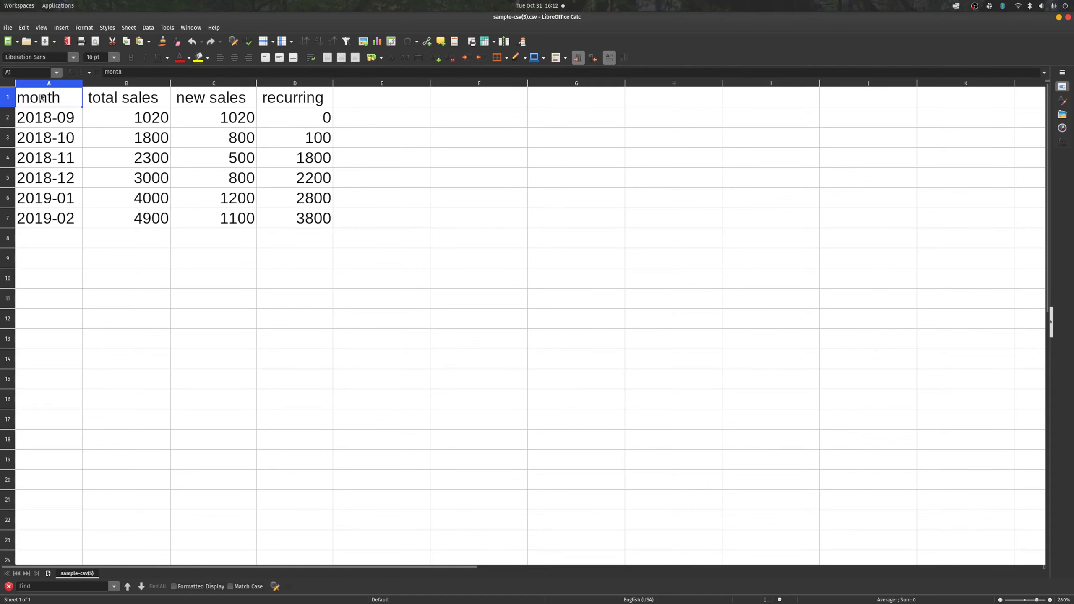
{"action": "left_click", "coordinate": [45, 125]}
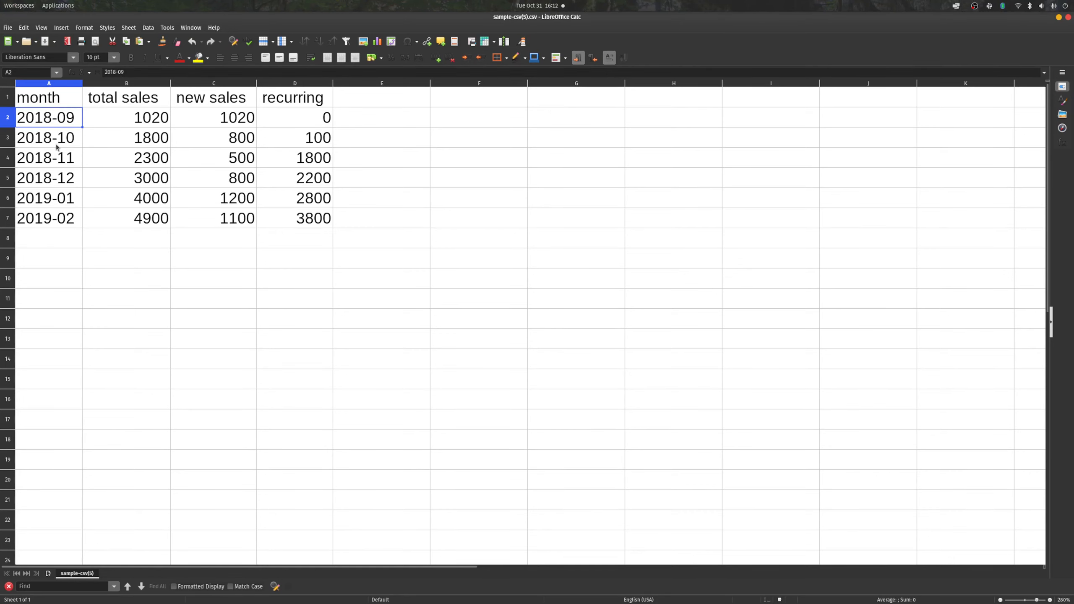
{"action": "left_click", "coordinate": [151, 103]}
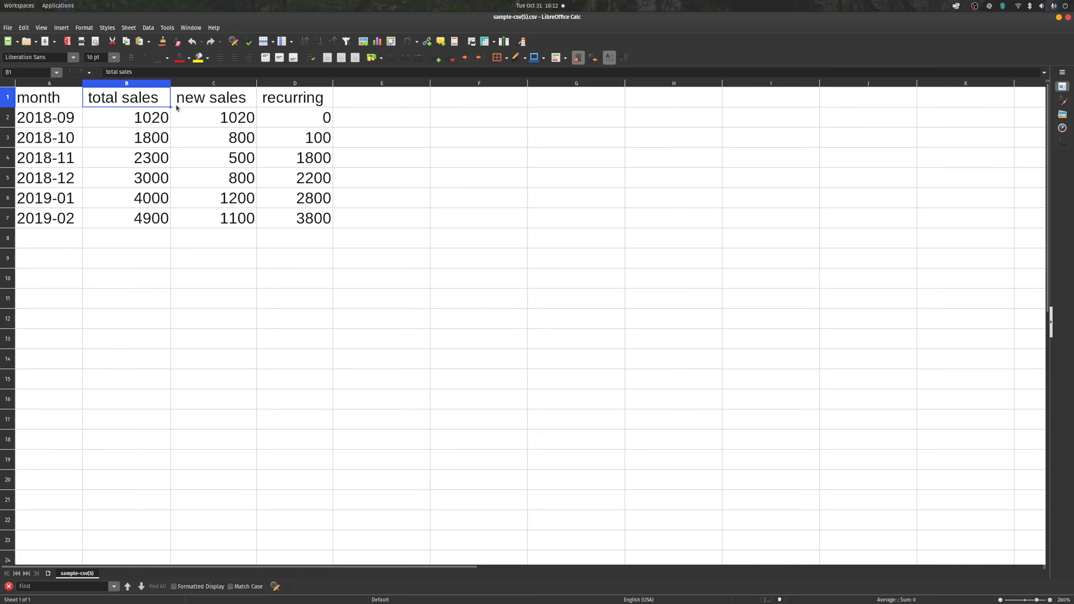
{"action": "left_click", "coordinate": [203, 100]}
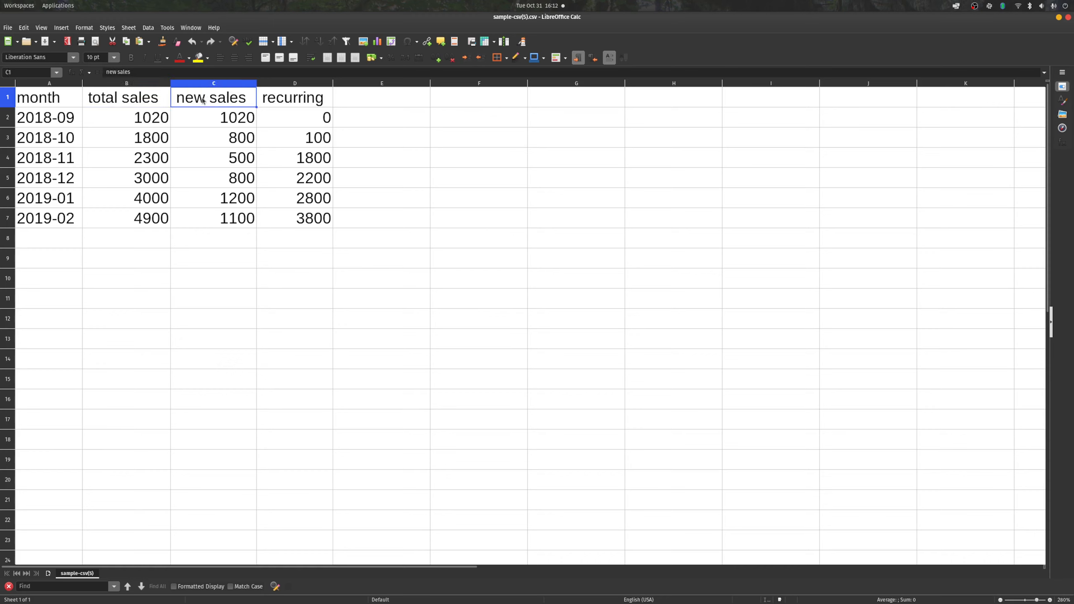
{"action": "left_click", "coordinate": [291, 102]}
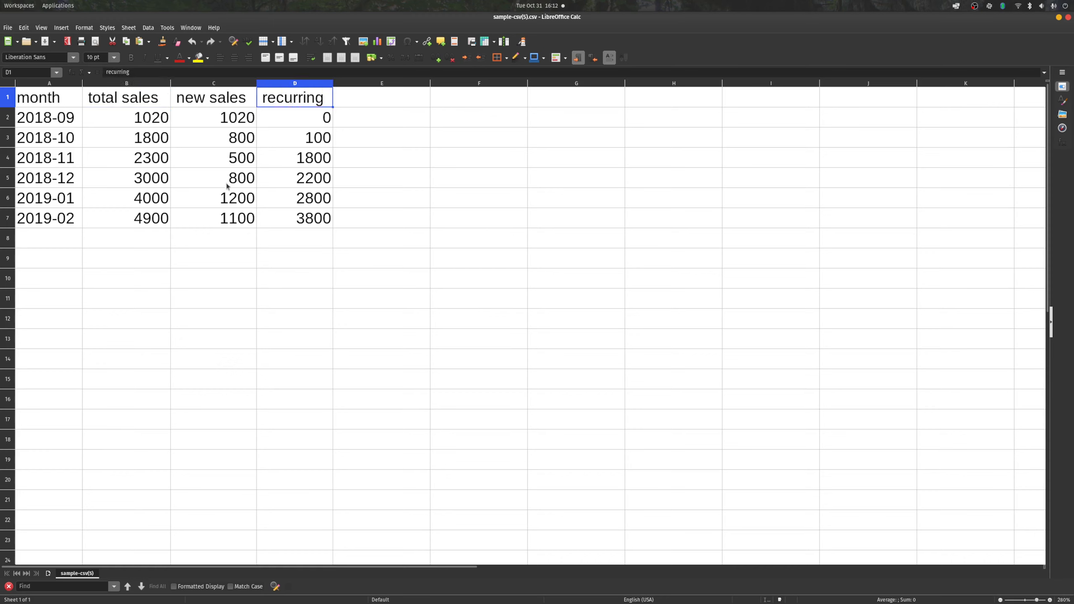
Return to Cornerstone's CSV Chart Multi page and examine the CSV Chart component's parameters, including the media choices for its CSV file
{"action": "key", "text": "super"}
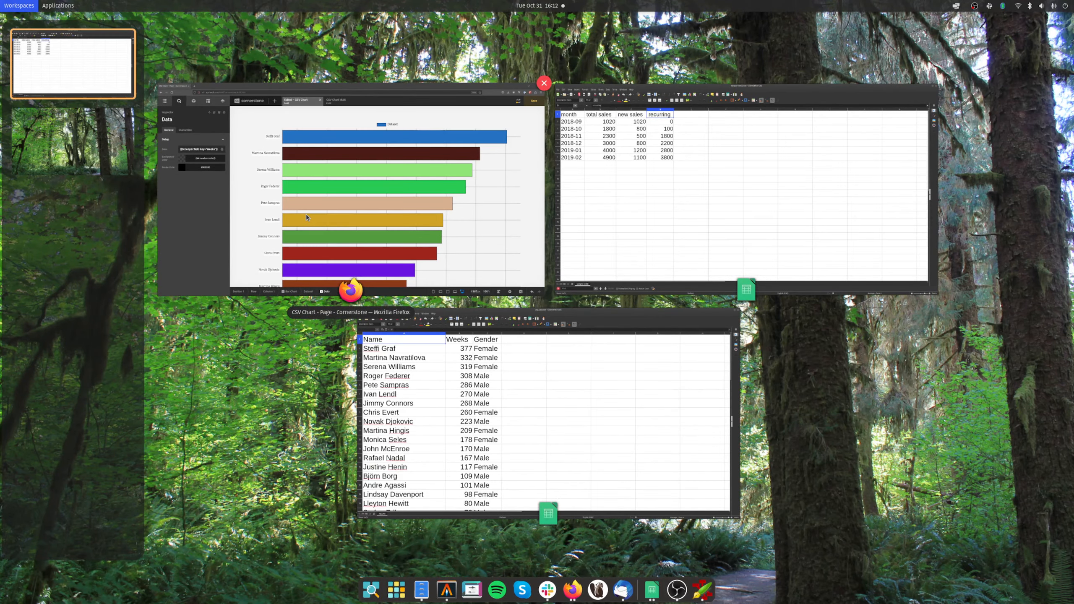
{"action": "left_click", "coordinate": [306, 217]}
{"action": "left_click", "coordinate": [504, 63]}
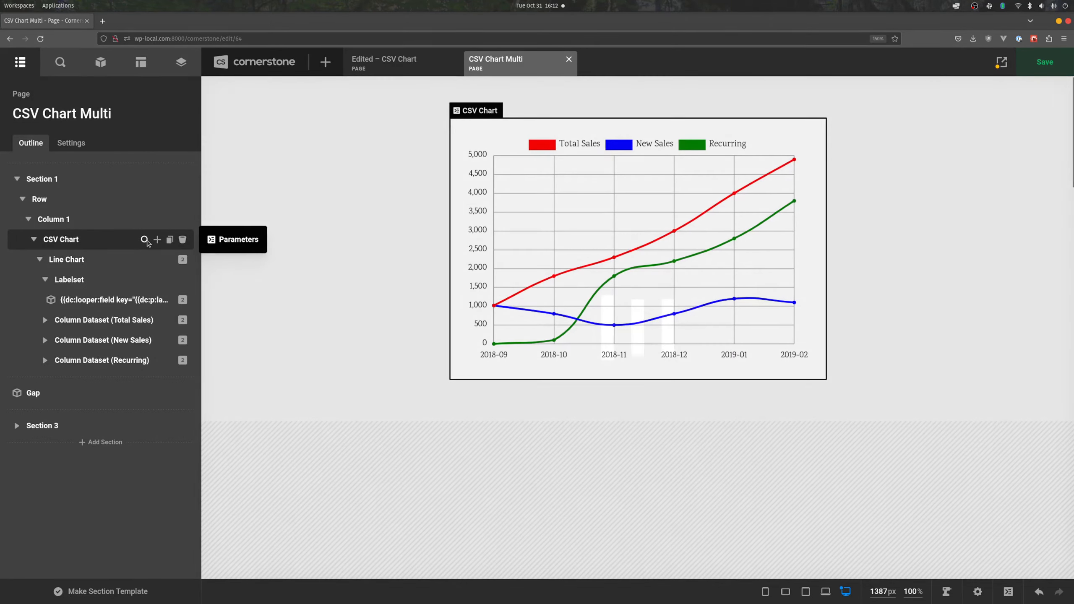
{"action": "left_click", "coordinate": [147, 242]}
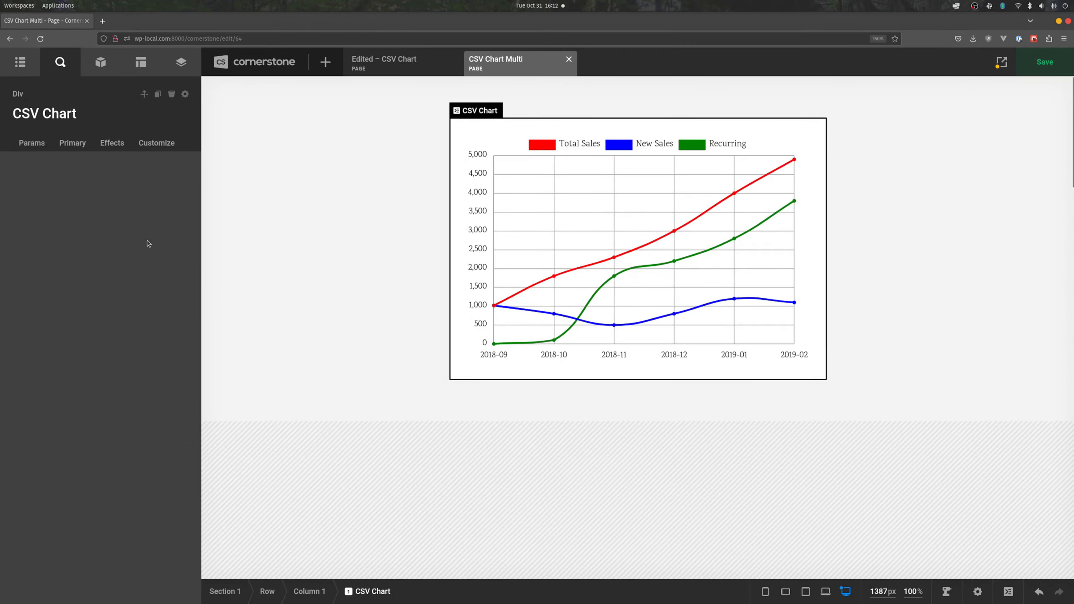
{"action": "left_click_drag", "start_coordinate": [67, 174], "coordinate": [107, 175]}
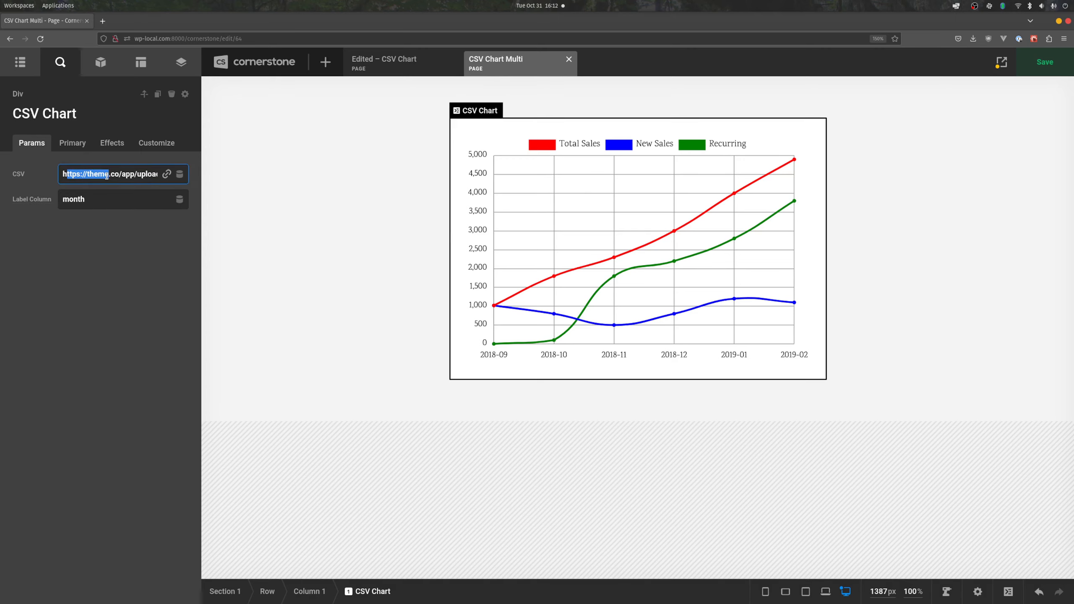
{"action": "left_click", "coordinate": [112, 229]}
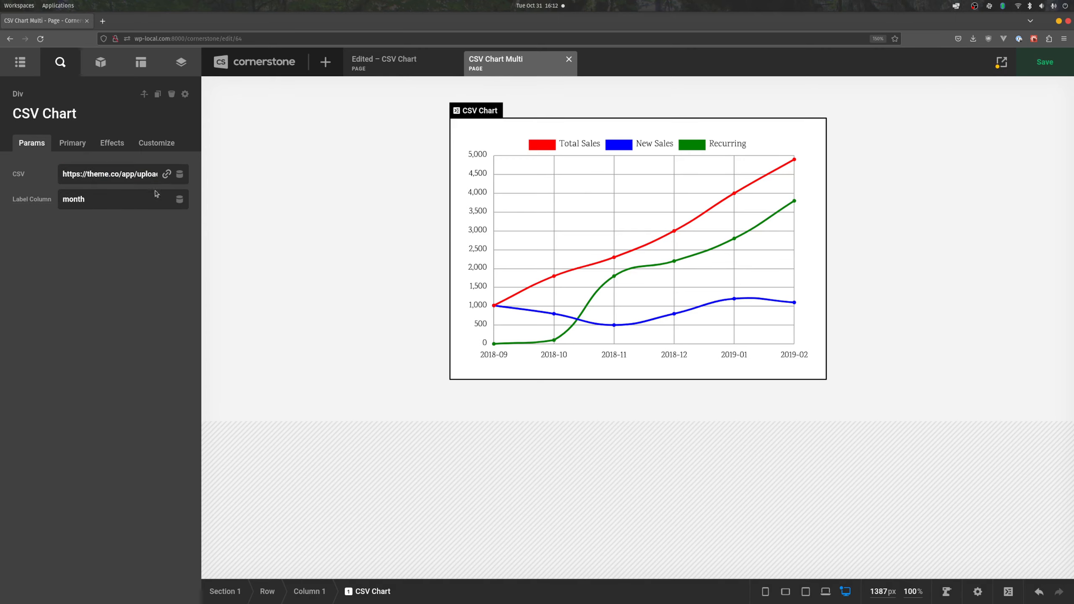
{"action": "left_click", "coordinate": [166, 174]}
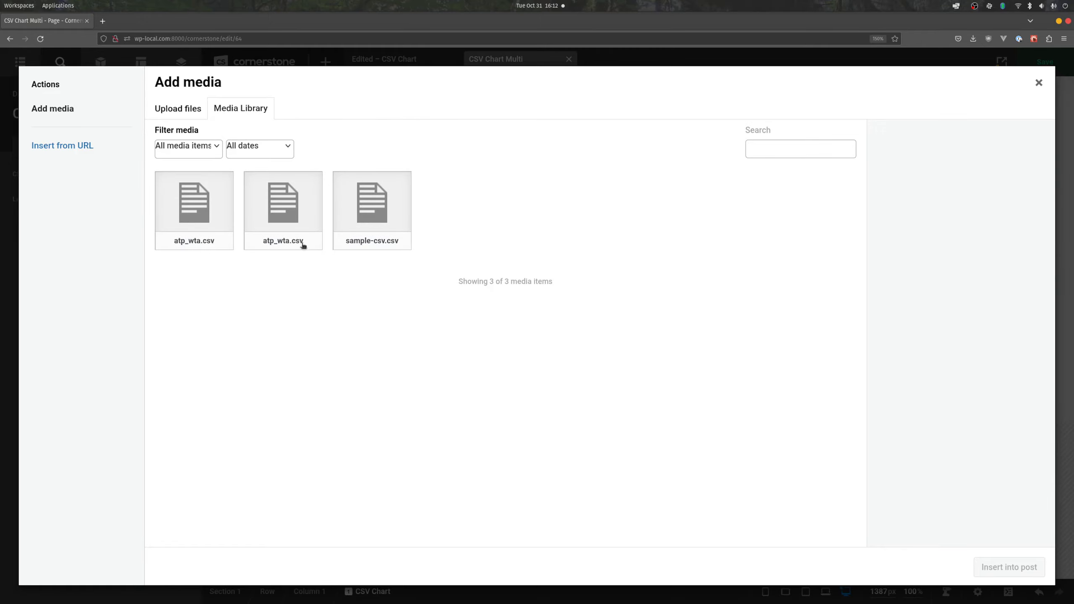
{"action": "left_click", "coordinate": [1043, 87]}
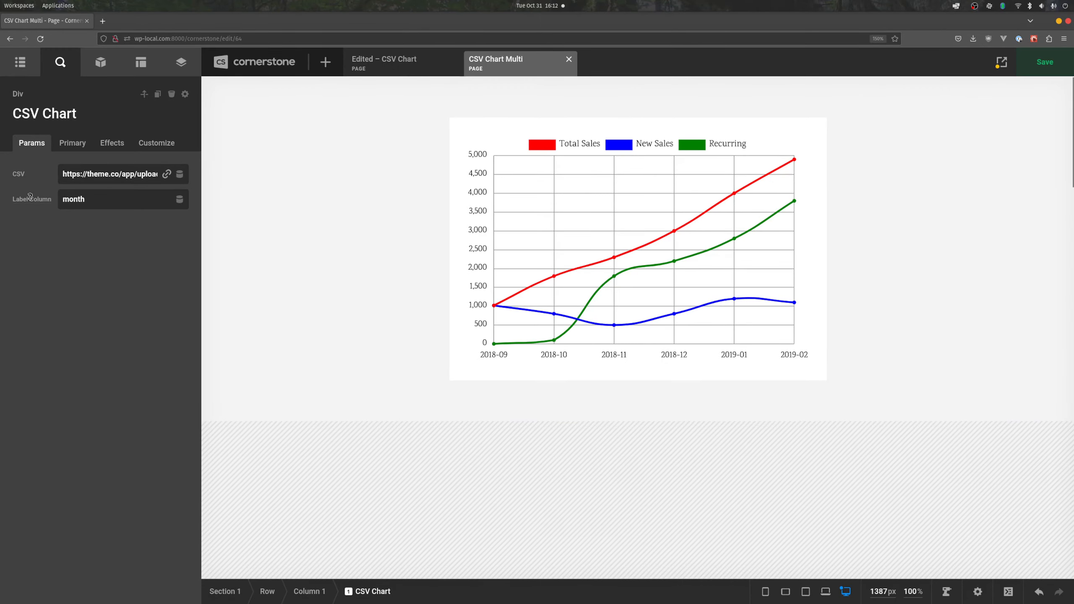
Open the Line Chart inside the CSV Chart component and examine its Looper Provider settings
{"action": "mouse_move", "coordinate": [30, 197]}
{"action": "left_click", "coordinate": [80, 144]}
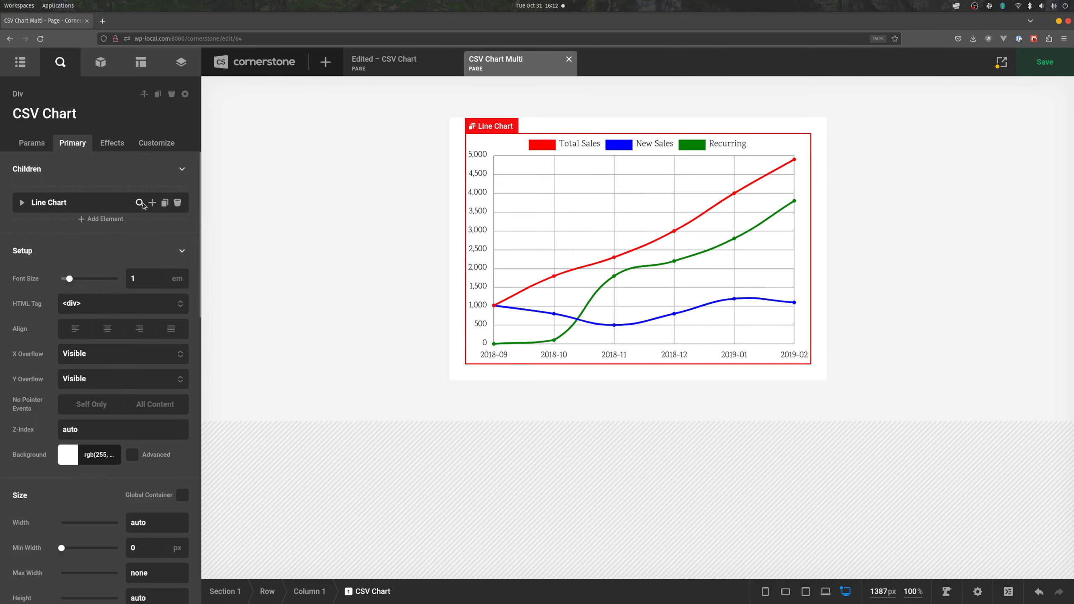
{"action": "left_click", "coordinate": [139, 203]}
{"action": "left_click", "coordinate": [155, 143]}
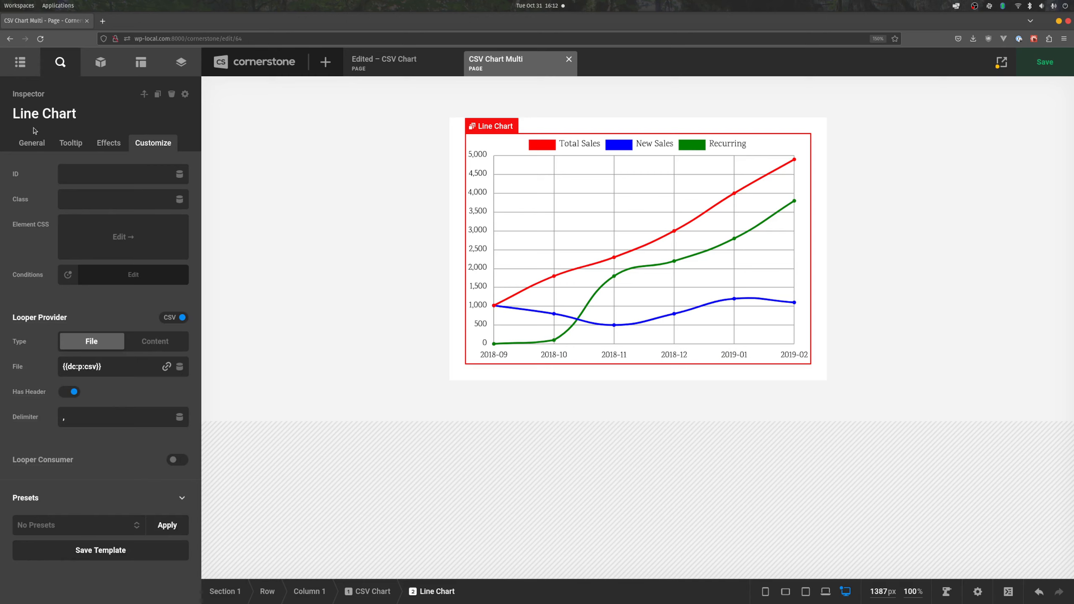
Open the label in the Line Chart's Labelset and widen the inspector to read its full dynamic content value
{"action": "left_click", "coordinate": [32, 143]}
{"action": "left_click", "coordinate": [22, 203]}
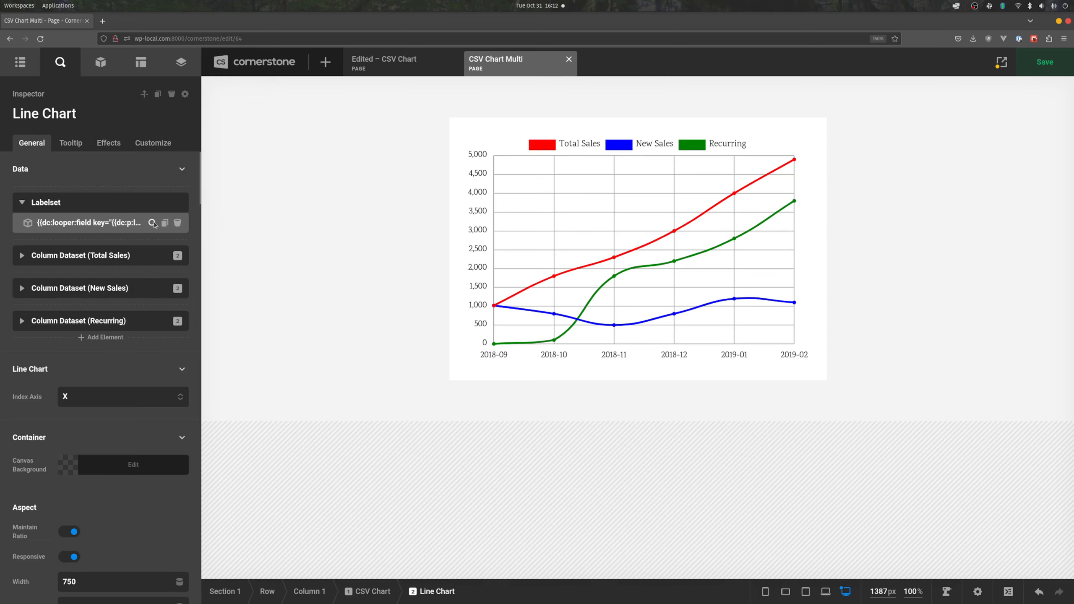
{"action": "left_click", "coordinate": [155, 224]}
{"action": "double_click", "coordinate": [84, 197]}
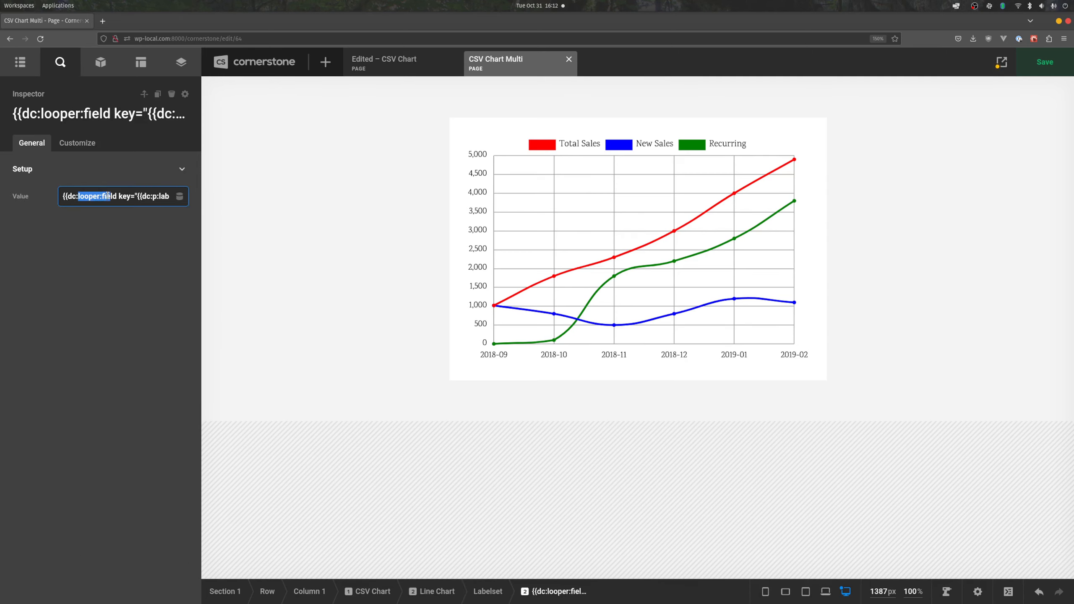
{"action": "left_click_drag", "start_coordinate": [202, 185], "coordinate": [329, 174]}
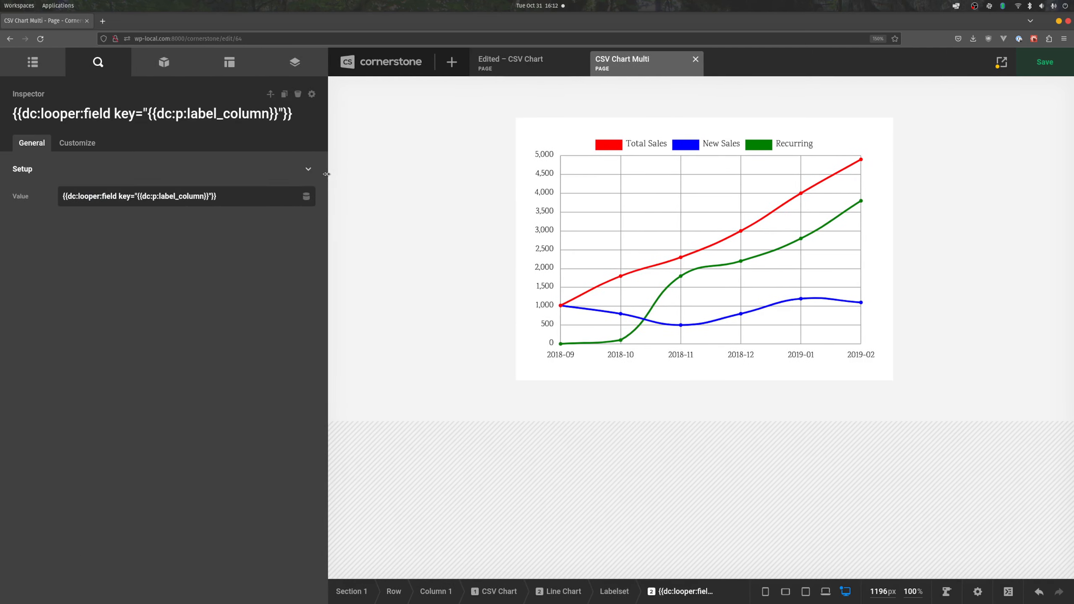
Examine the label_column reference in the label's value and the label's Looper Consumer settings
{"action": "double_click", "coordinate": [164, 196]}
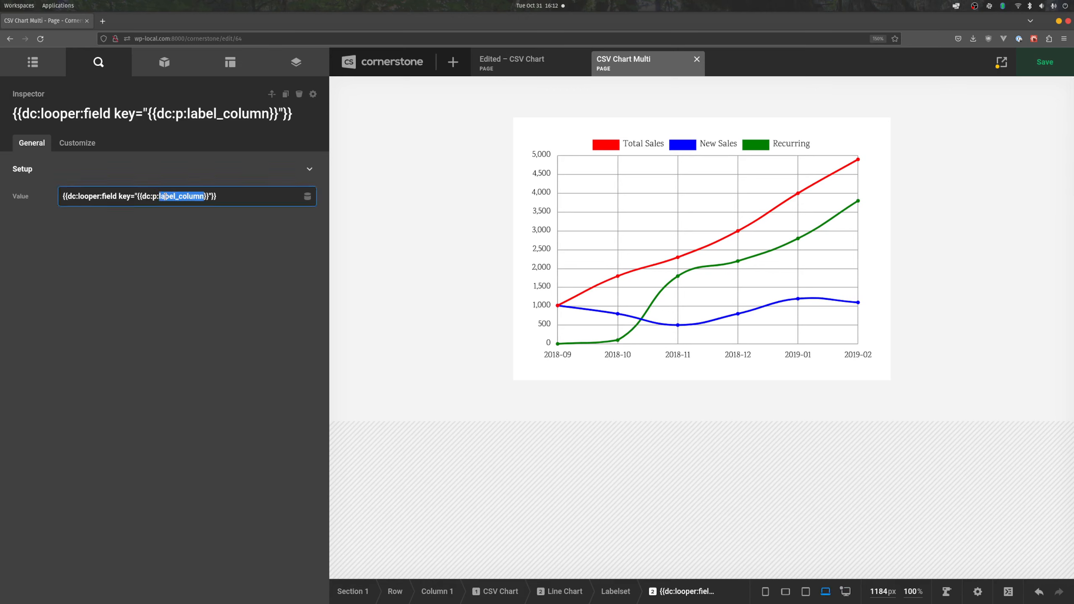
{"action": "left_click", "coordinate": [158, 235]}
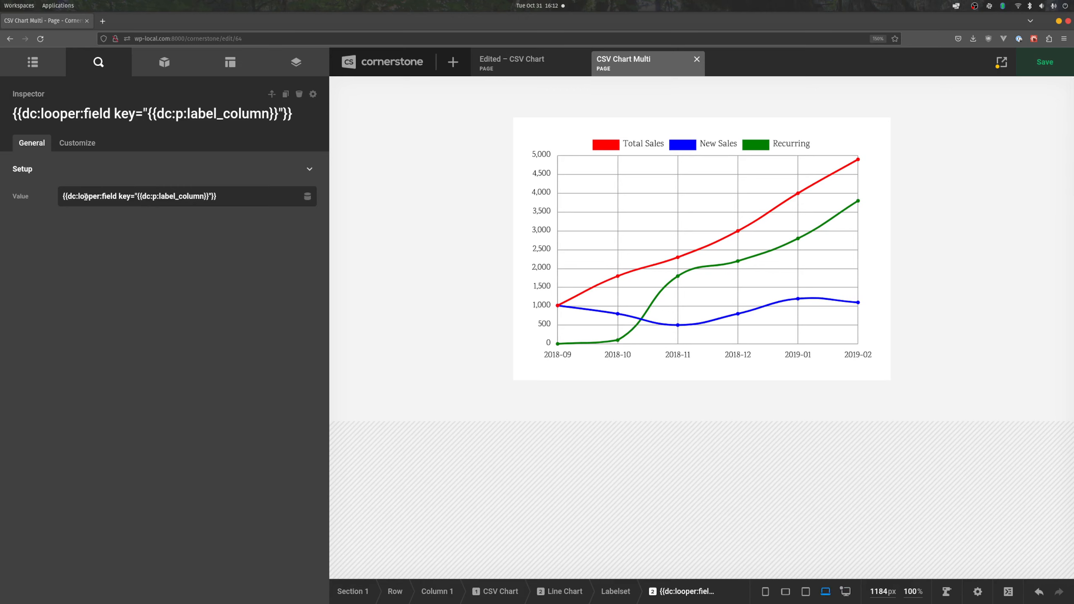
{"action": "left_click", "coordinate": [76, 143]}
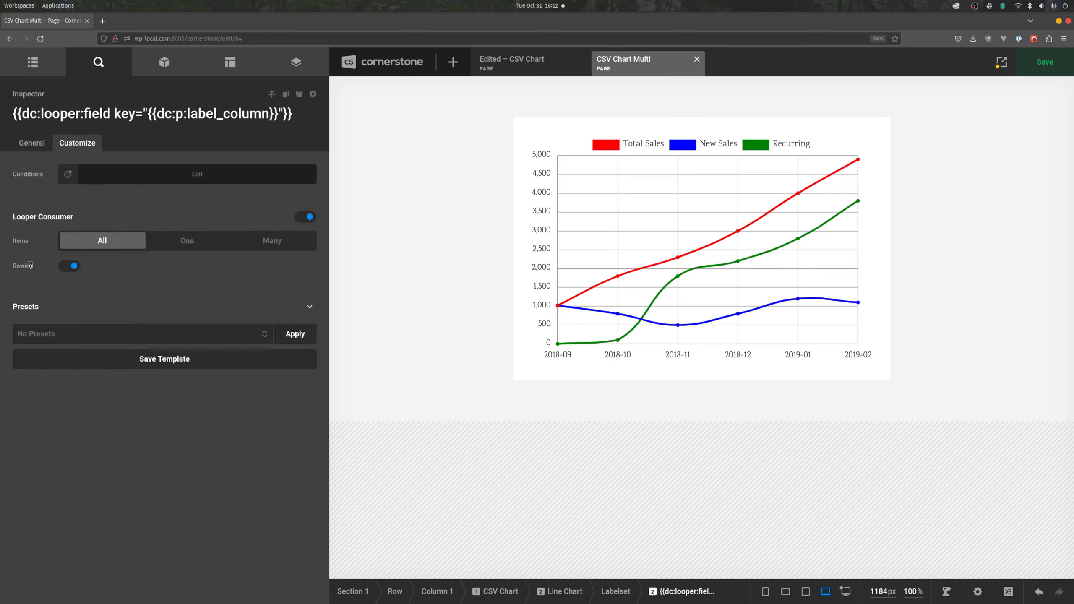
{"action": "left_click", "coordinate": [32, 143]}
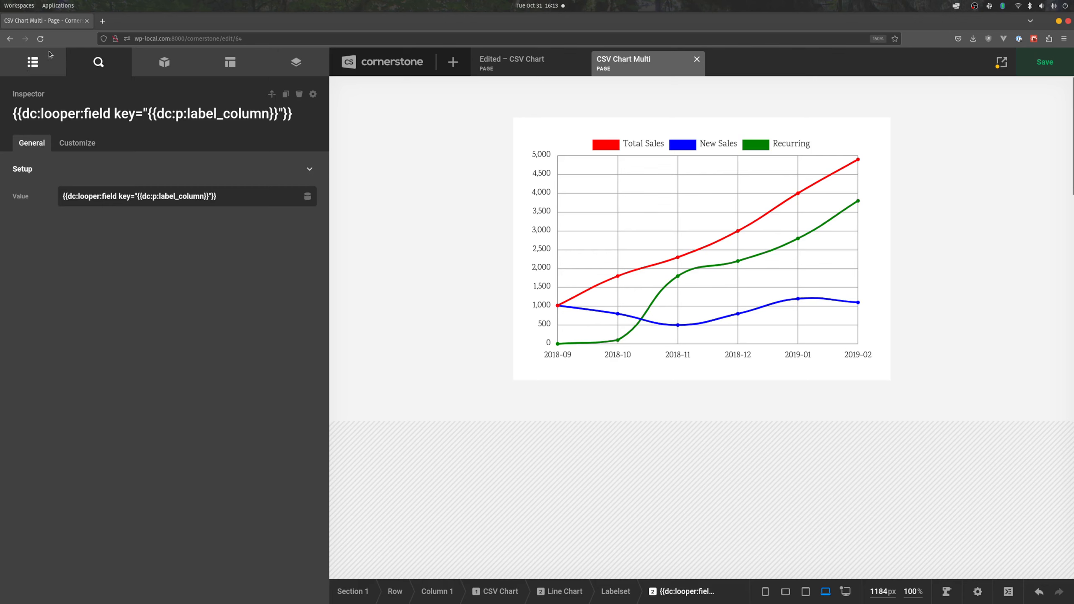
Open Column Dataset (Total Sales), review its parameters and general settings, and inspect the dynamic values of its Data element
{"action": "left_click", "coordinate": [47, 73]}
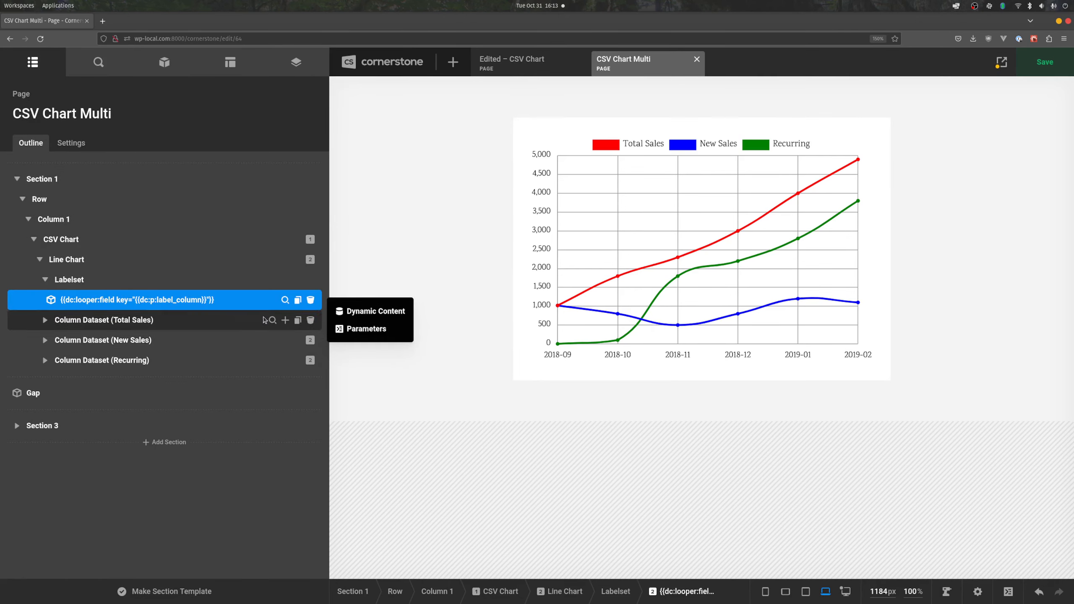
{"action": "left_click", "coordinate": [272, 320]}
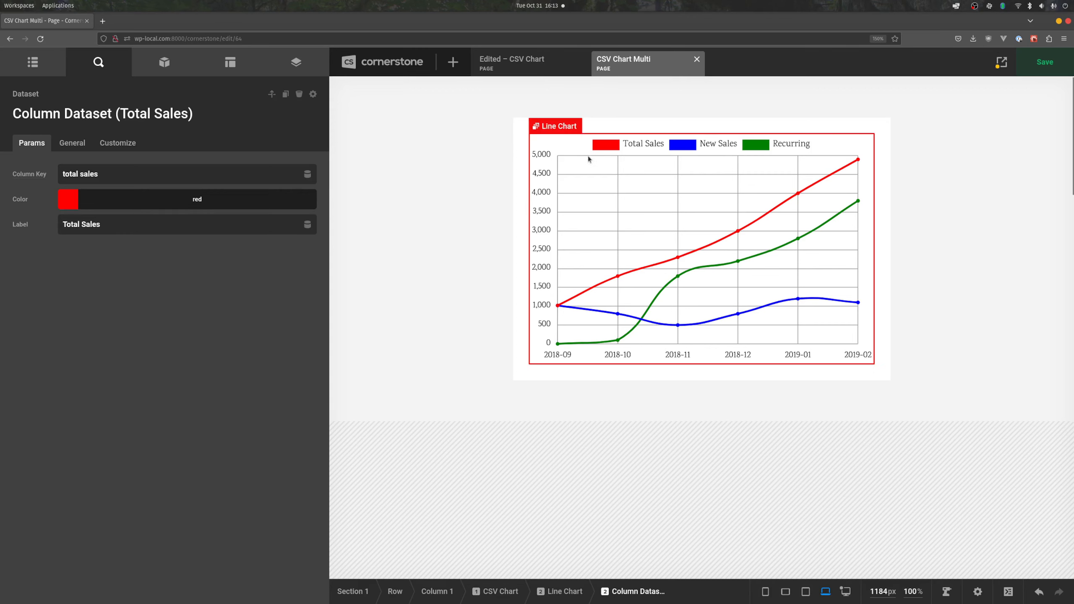
{"action": "left_click", "coordinate": [73, 143]}
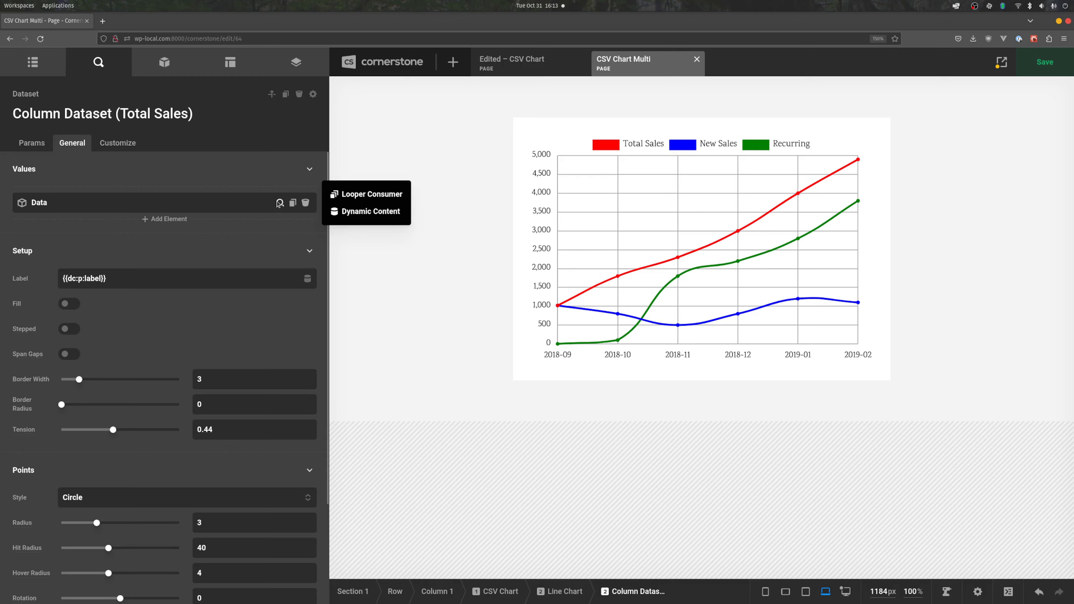
{"action": "left_click", "coordinate": [282, 204]}
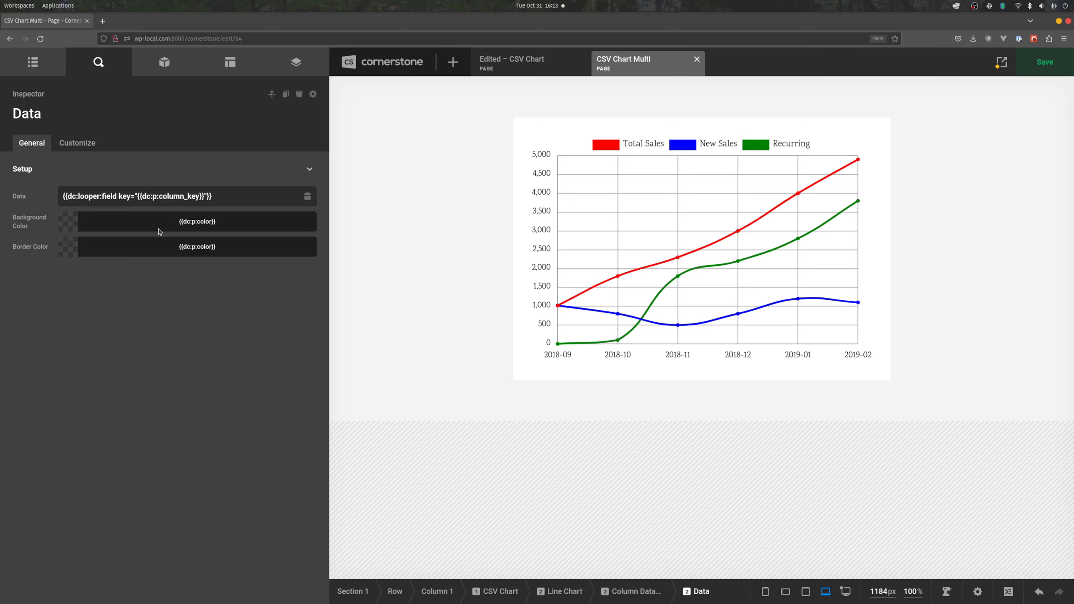
Open the Line Chart's customization settings and switch its Looper Provider from CSV to External API
{"action": "left_click", "coordinate": [32, 61]}
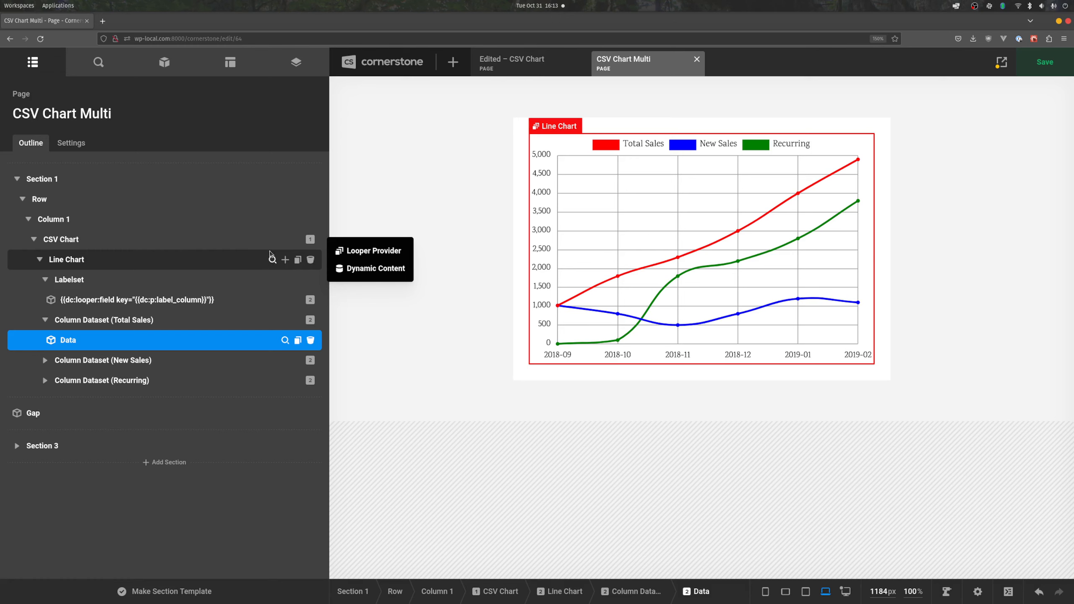
{"action": "left_click", "coordinate": [272, 259]}
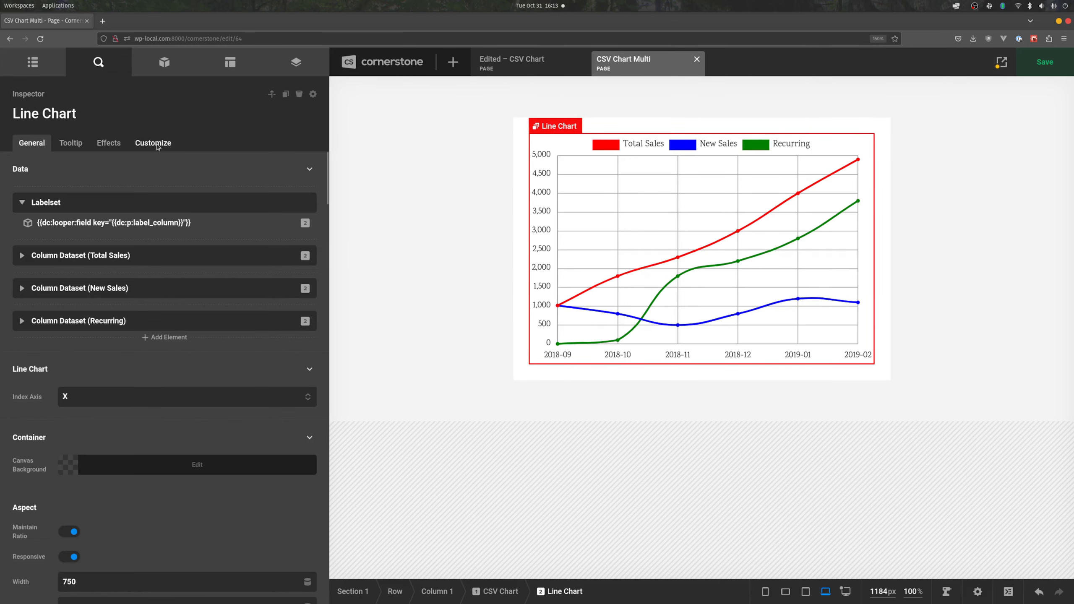
{"action": "left_click", "coordinate": [157, 145]}
{"action": "left_click", "coordinate": [306, 320]}
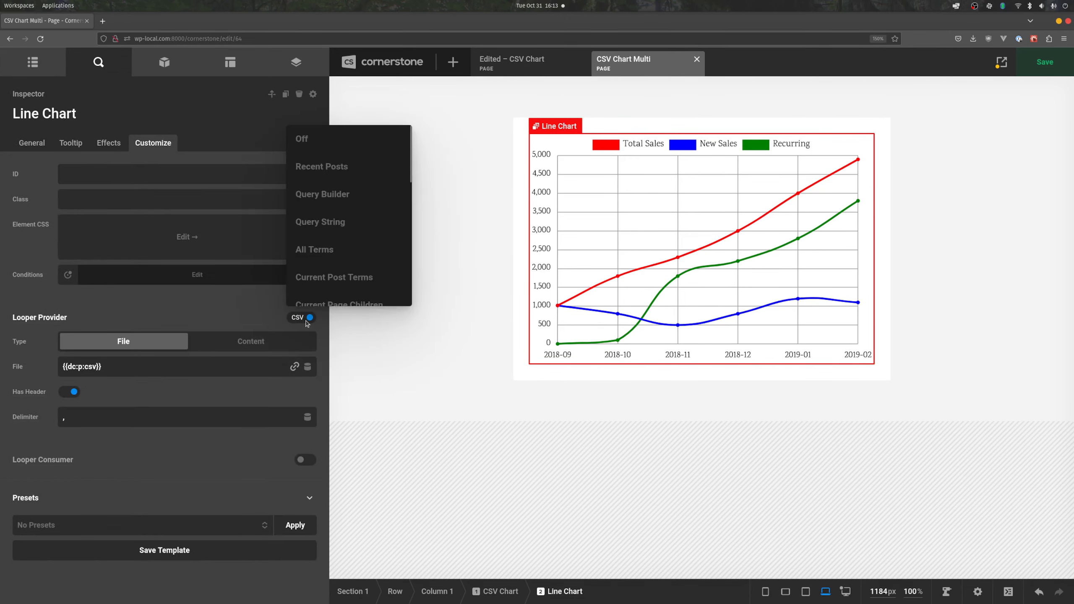
{"action": "scroll", "coordinate": [326, 194], "scroll_direction": "down", "scroll_amount": 5}
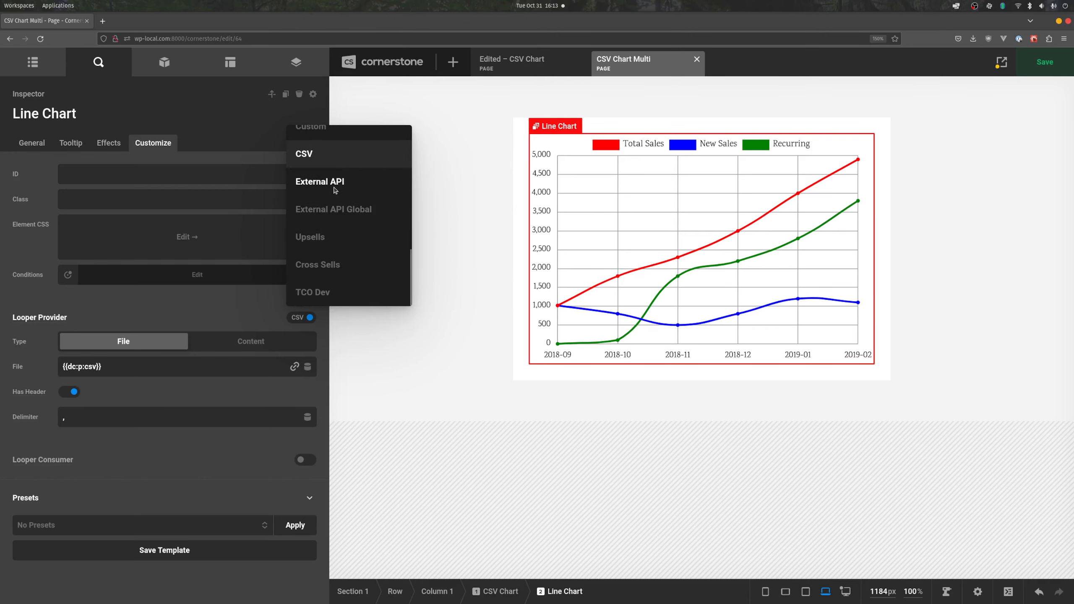
{"action": "left_click", "coordinate": [335, 190]}
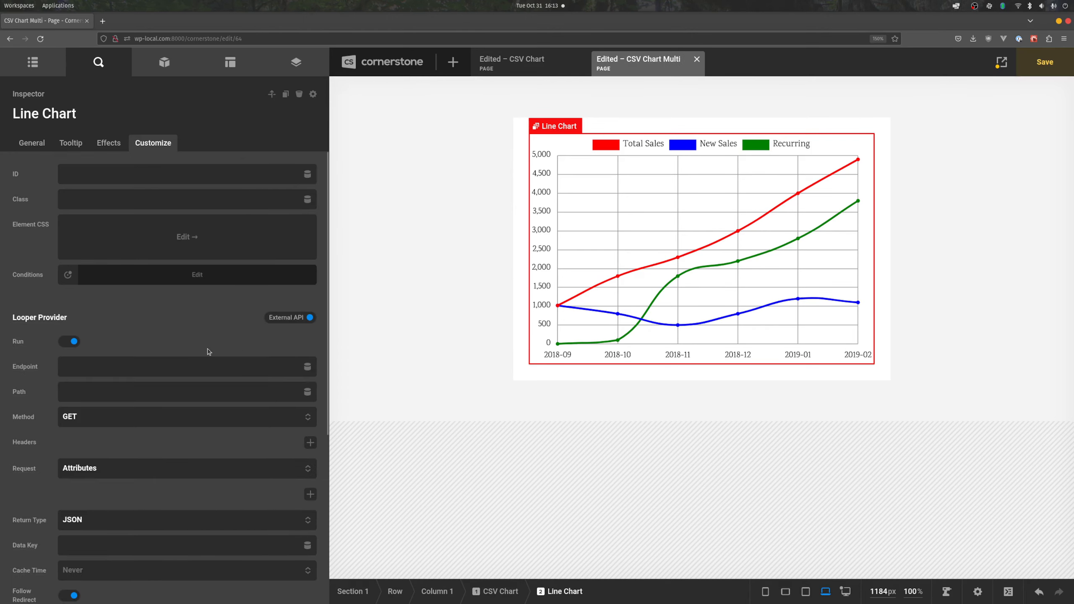
Set the Return Type of the Line Chart's External API looper to CSV
{"action": "scroll", "coordinate": [207, 351], "scroll_direction": "down", "scroll_amount": 5}
{"action": "left_click", "coordinate": [105, 333]}
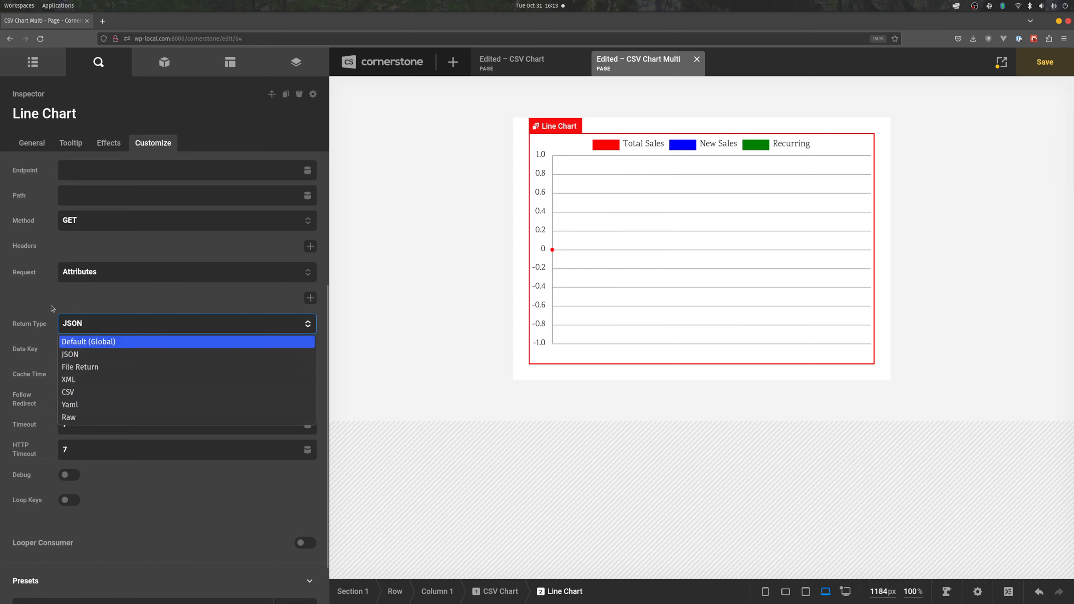
{"action": "left_click", "coordinate": [86, 392]}
Review the Cache Time and Return Type choices of the External API looper without changing them
{"action": "scroll", "coordinate": [25, 334], "scroll_direction": "down", "scroll_amount": 3}
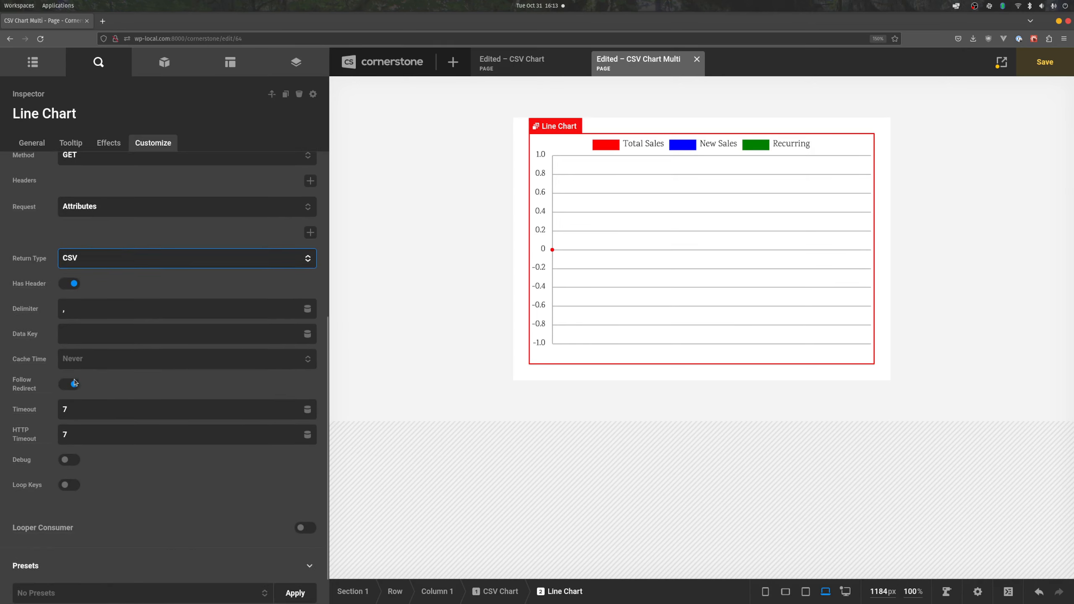
{"action": "left_click", "coordinate": [87, 363]}
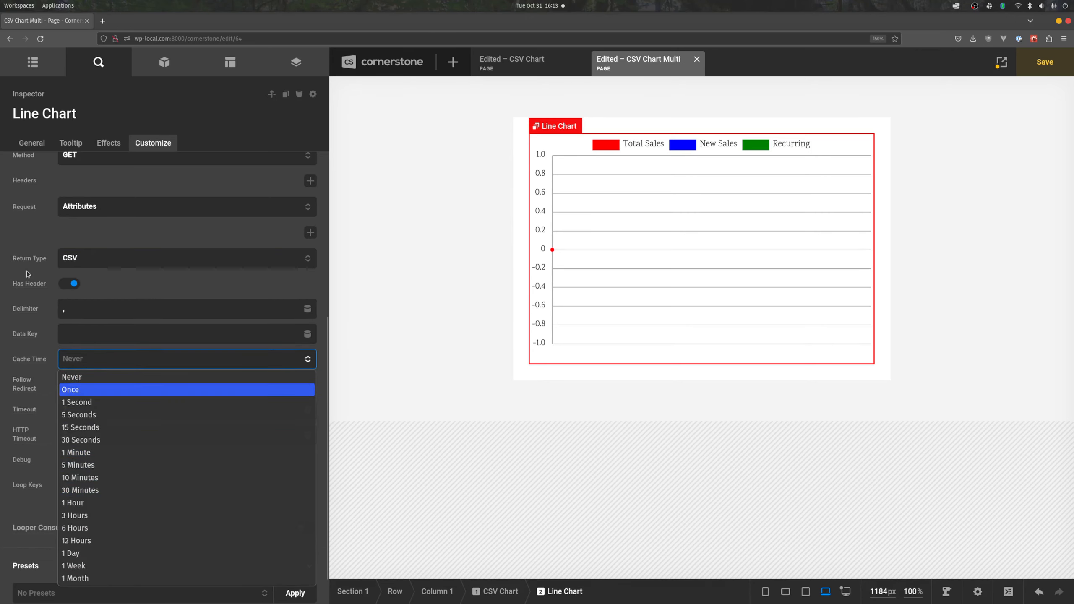
{"action": "left_click", "coordinate": [34, 260]}
{"action": "left_click", "coordinate": [97, 261]}
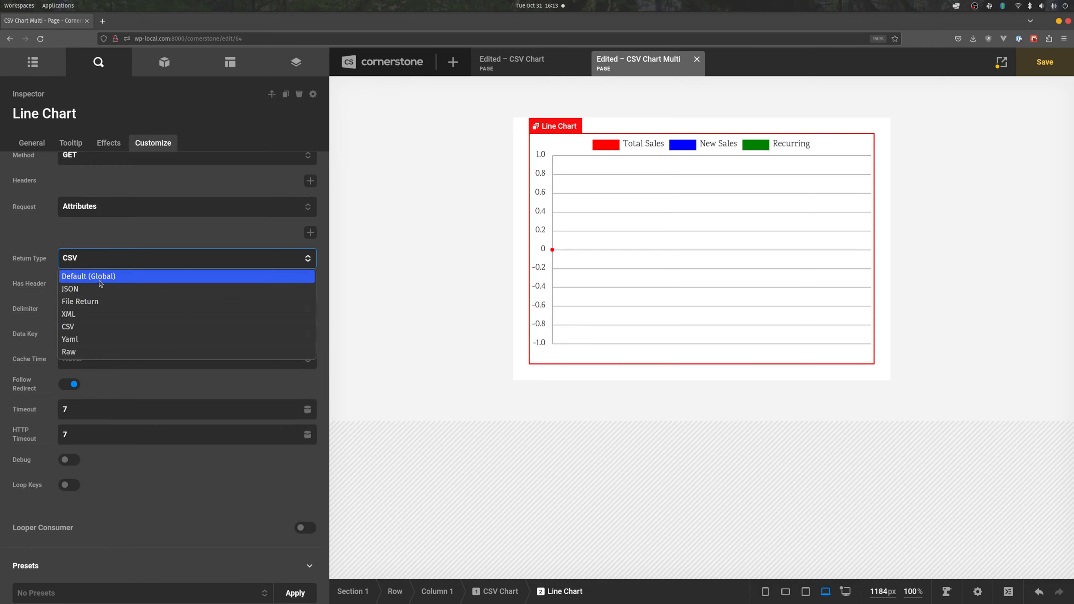
{"action": "left_click", "coordinate": [47, 225]}
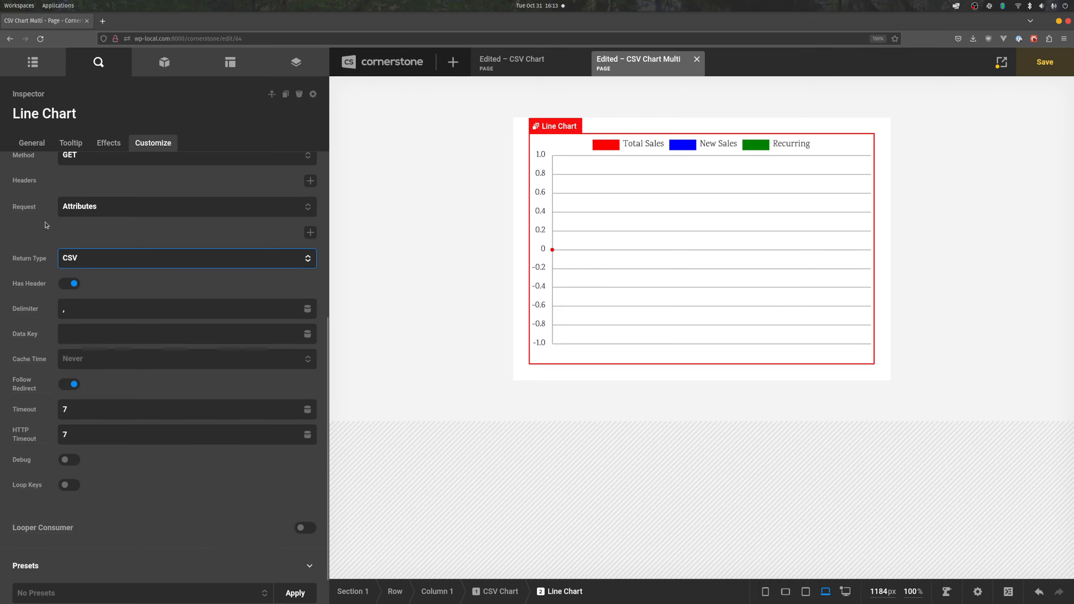
{"action": "left_click", "coordinate": [60, 357]}
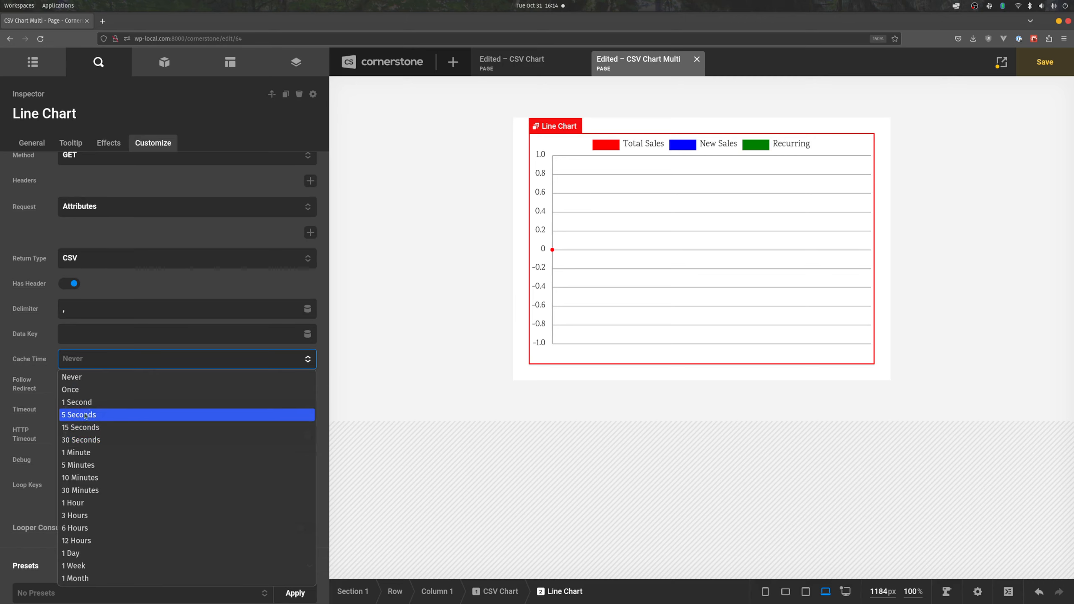
{"action": "left_click", "coordinate": [18, 250]}
{"action": "scroll", "coordinate": [173, 285], "scroll_direction": "up", "scroll_amount": 3}
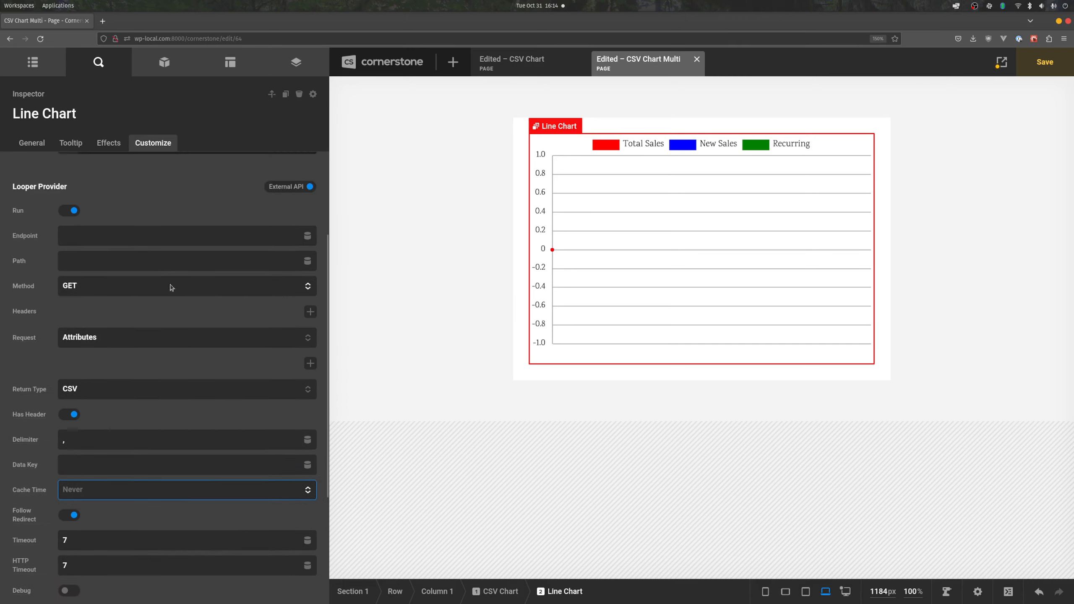